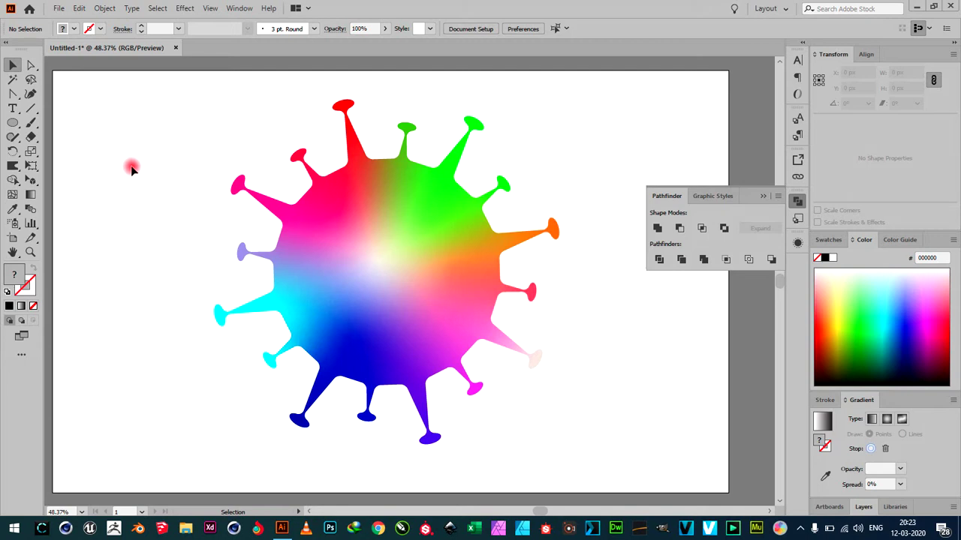
Create a new 1366 x 768 px document, Untitled-4, from the Common preset.
{"action": "left_click", "coordinate": [58, 9]}
{"action": "left_click", "coordinate": [74, 25]}
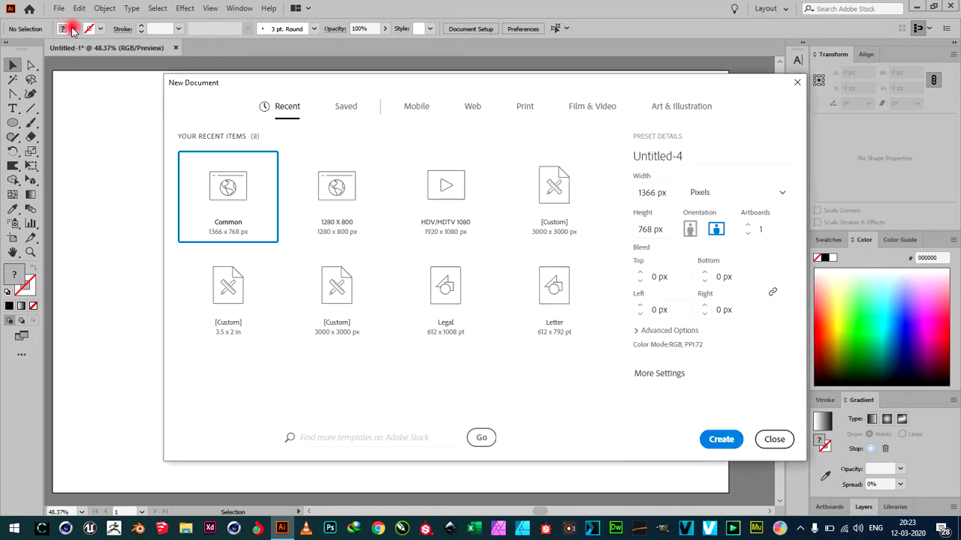
{"action": "double_click", "coordinate": [231, 212]}
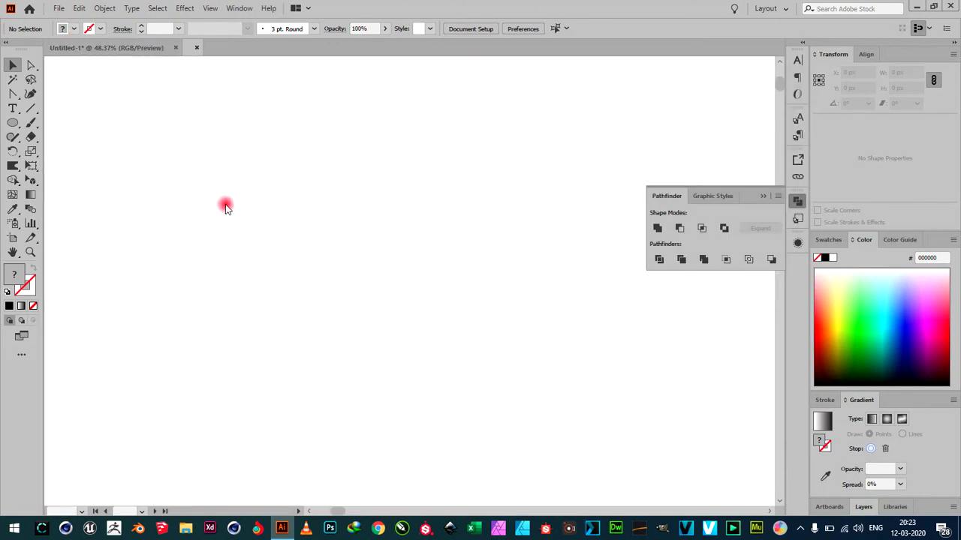
Draw a 363 px circle mid-artboard with a black fill and no stroke.
{"action": "left_click", "coordinate": [13, 123]}
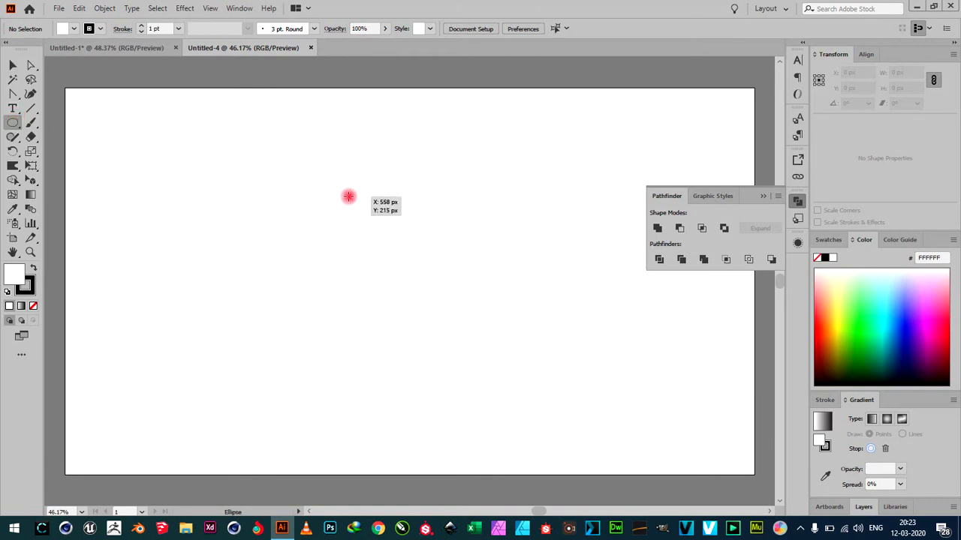
{"action": "left_click_drag", "start_coordinate": [348, 196], "coordinate": [497, 379]}
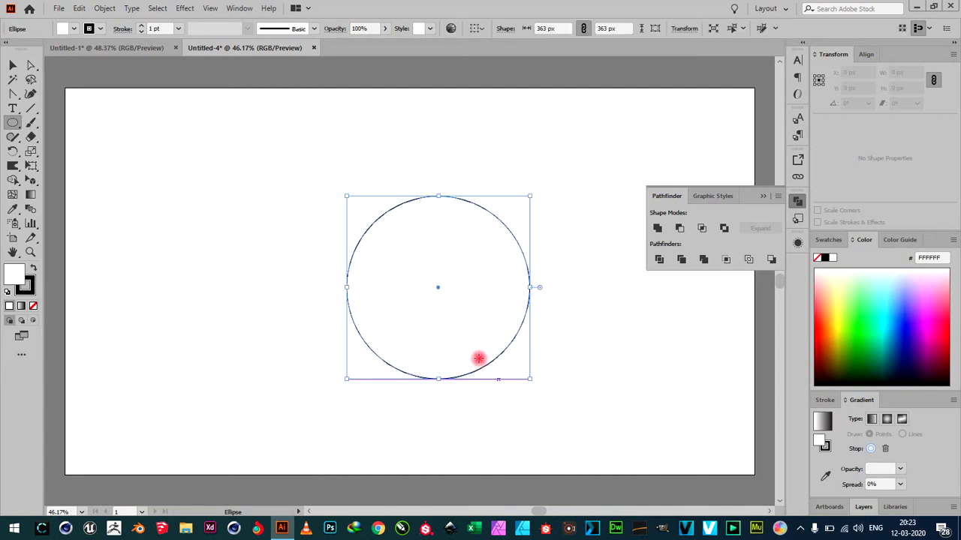
{"action": "left_click", "coordinate": [72, 30]}
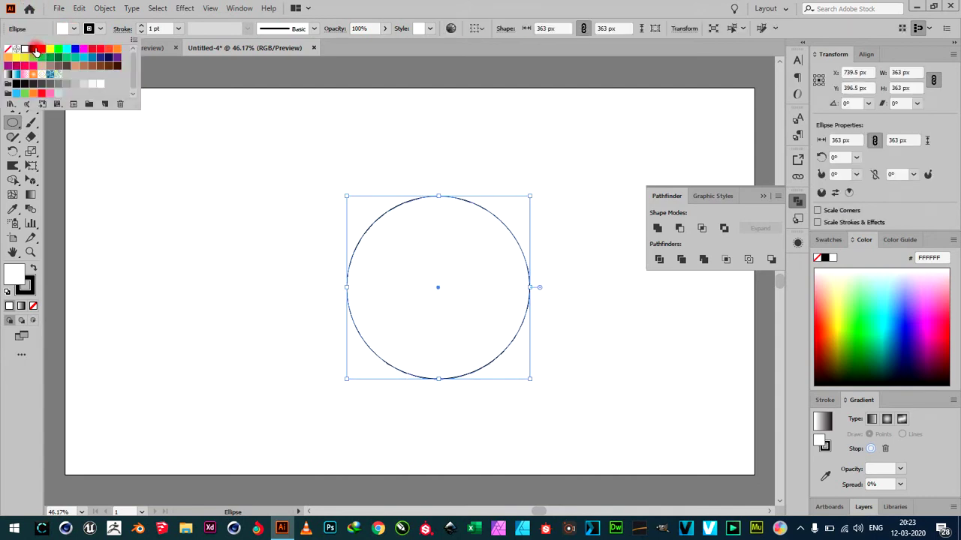
{"action": "left_click", "coordinate": [34, 49]}
{"action": "left_click", "coordinate": [90, 28]}
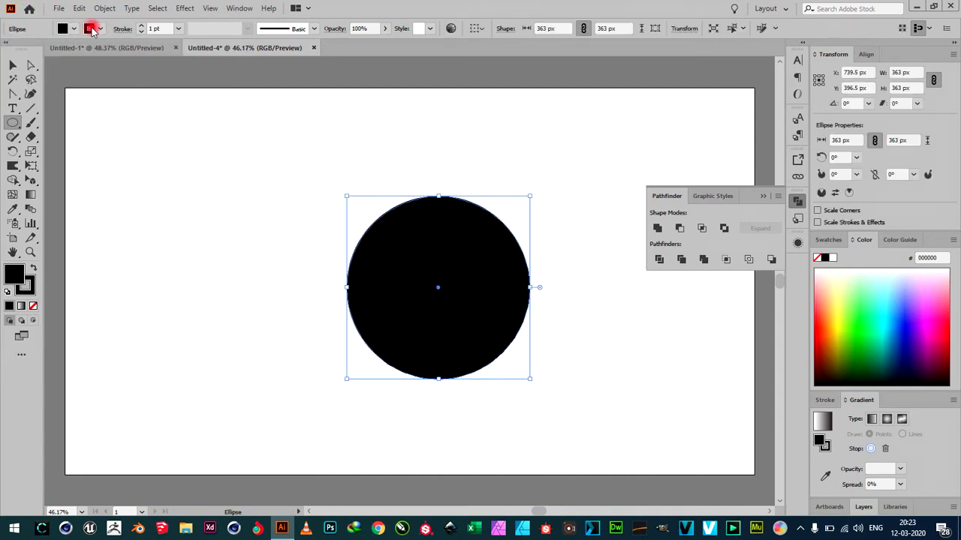
{"action": "left_click", "coordinate": [7, 48]}
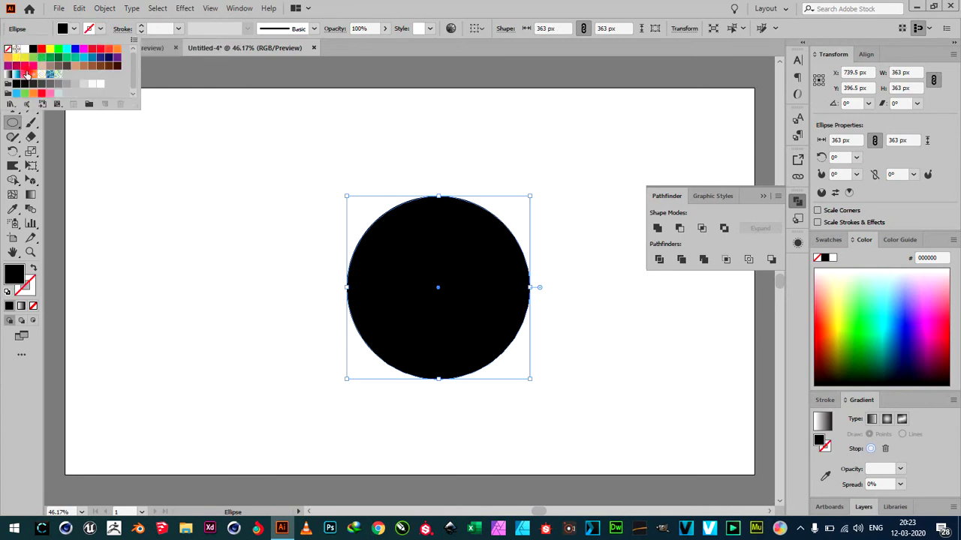
{"action": "left_click", "coordinate": [151, 192]}
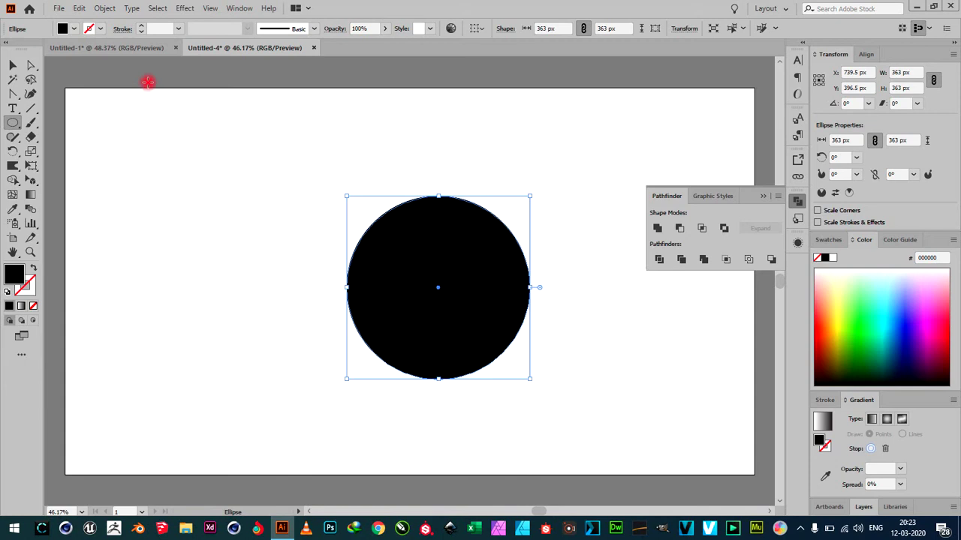
Expand the circle's appearance and add extra anchor points around its path.
{"action": "left_click", "coordinate": [103, 7]}
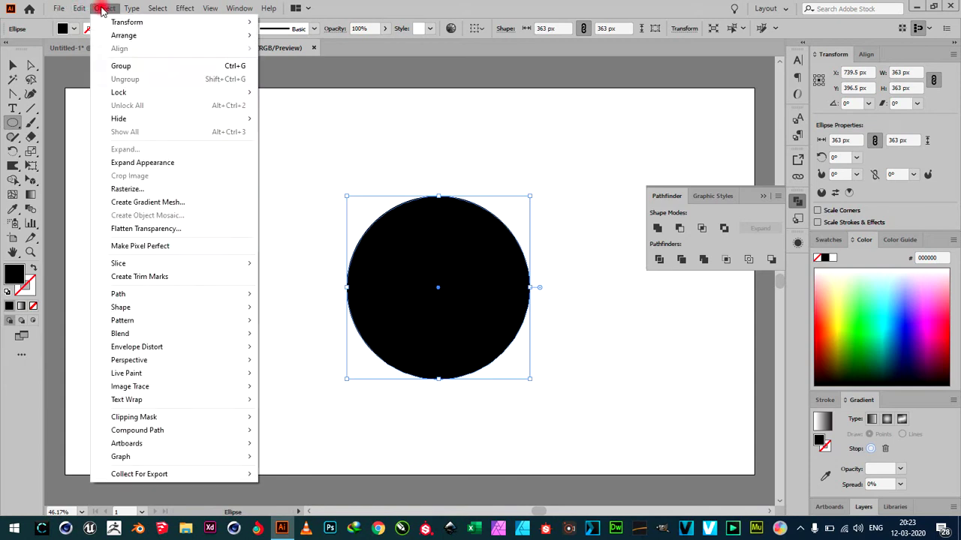
{"action": "left_click", "coordinate": [127, 167]}
{"action": "left_click", "coordinate": [105, 8]}
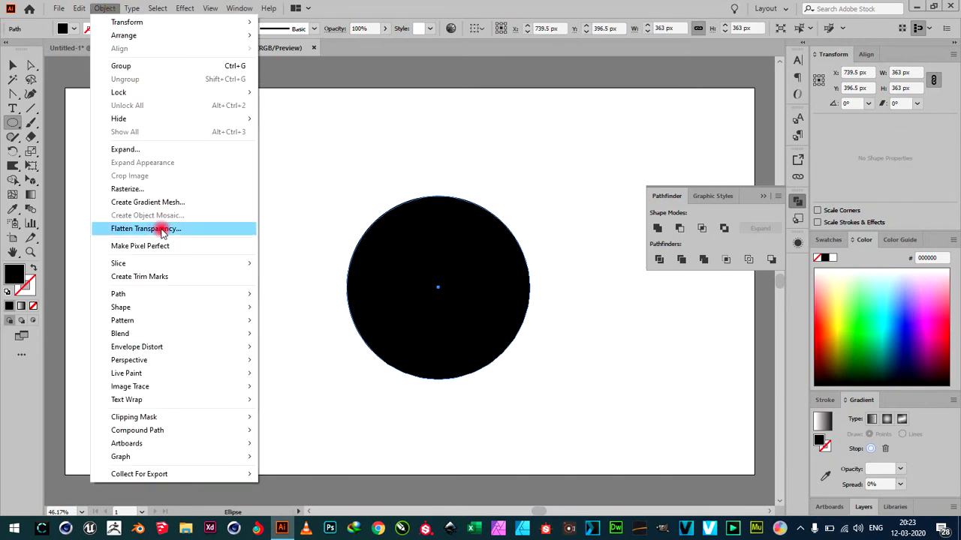
{"action": "mouse_move", "coordinate": [118, 294]}
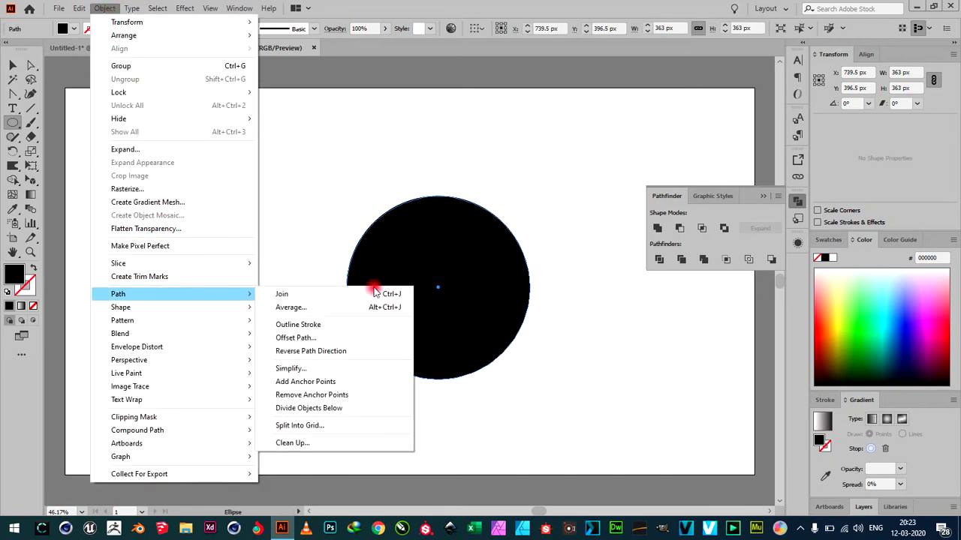
{"action": "left_click", "coordinate": [352, 381]}
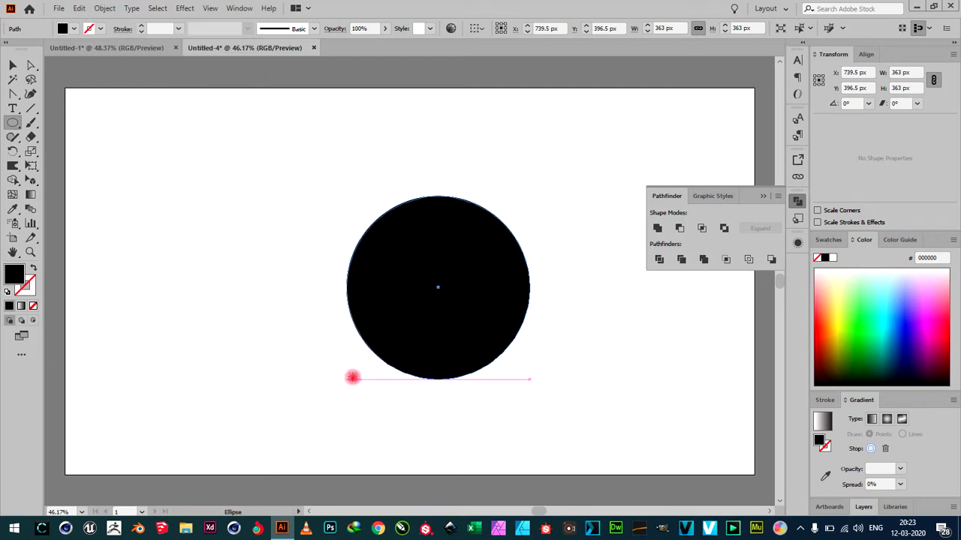
Apply a -45% Pucker & Bloat effect to form eight sharp spikes.
{"action": "left_click", "coordinate": [181, 9]}
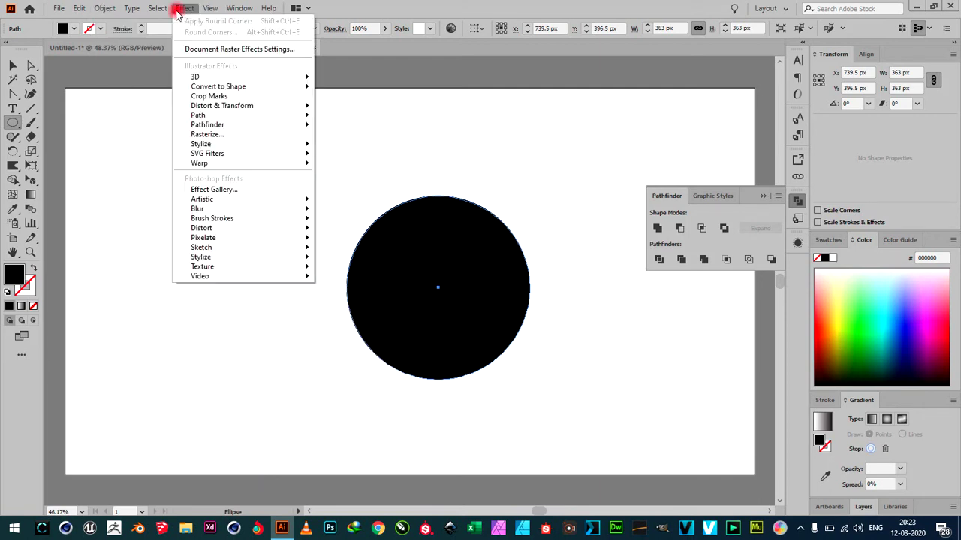
{"action": "mouse_move", "coordinate": [222, 105]}
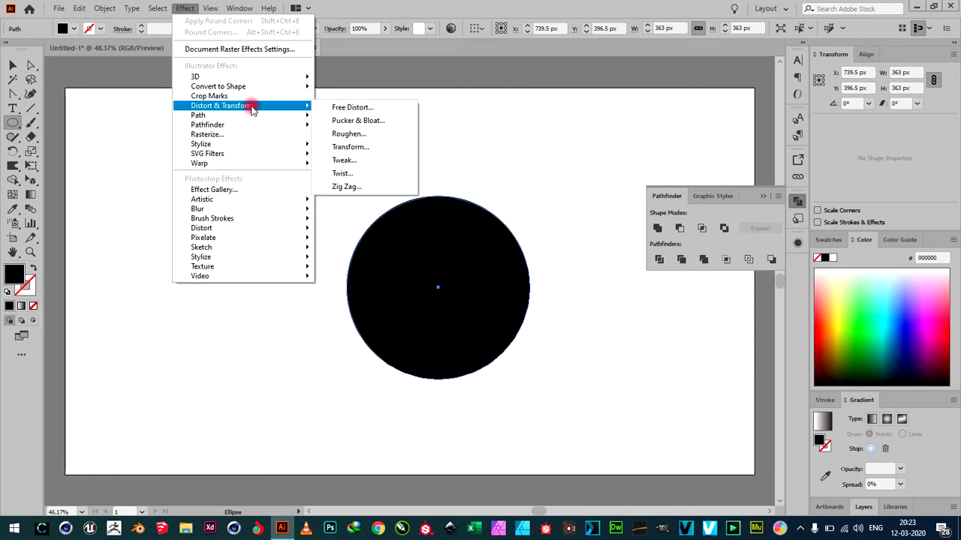
{"action": "left_click", "coordinate": [357, 120]}
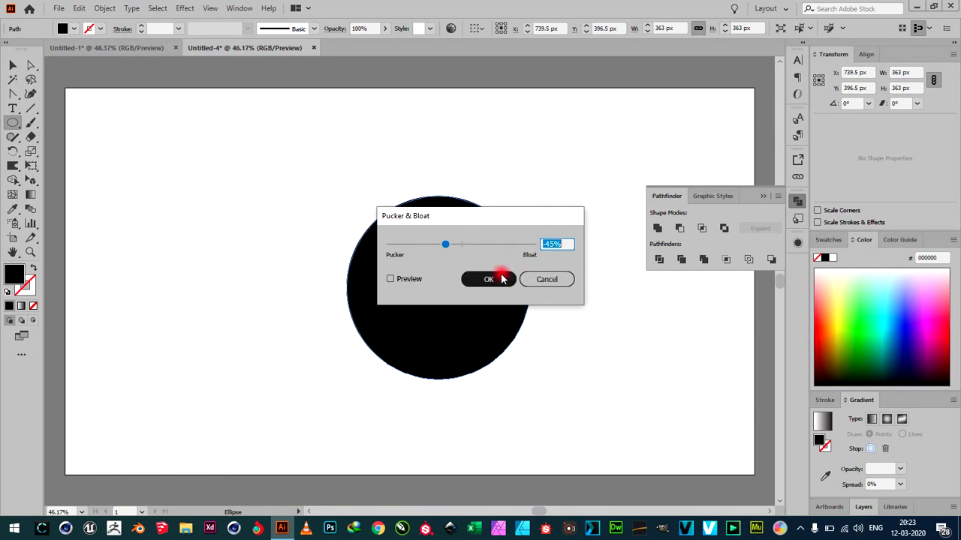
{"action": "left_click", "coordinate": [502, 279]}
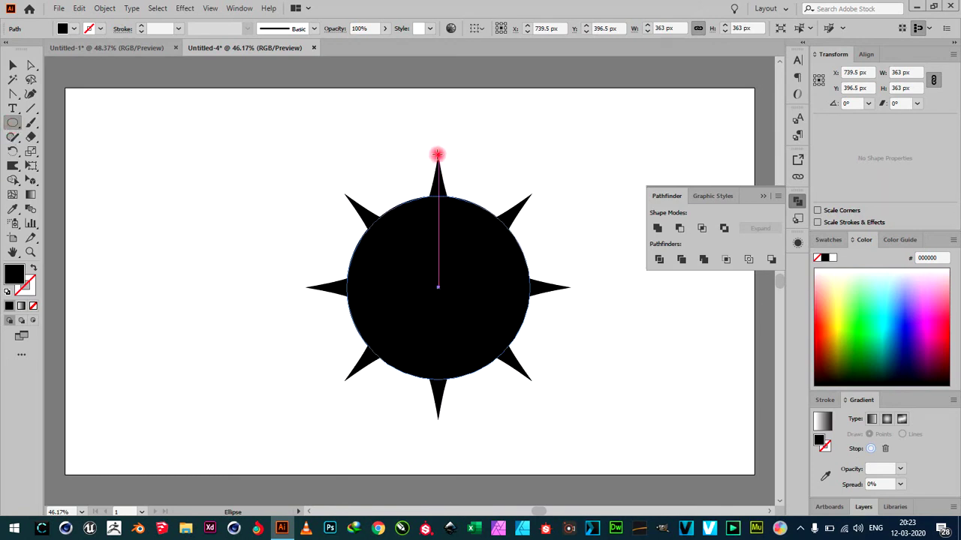
Draw a flat 54 x 28 px ellipse on the tip of the top spike.
{"action": "left_click_drag", "start_coordinate": [436, 154], "coordinate": [443, 156]}
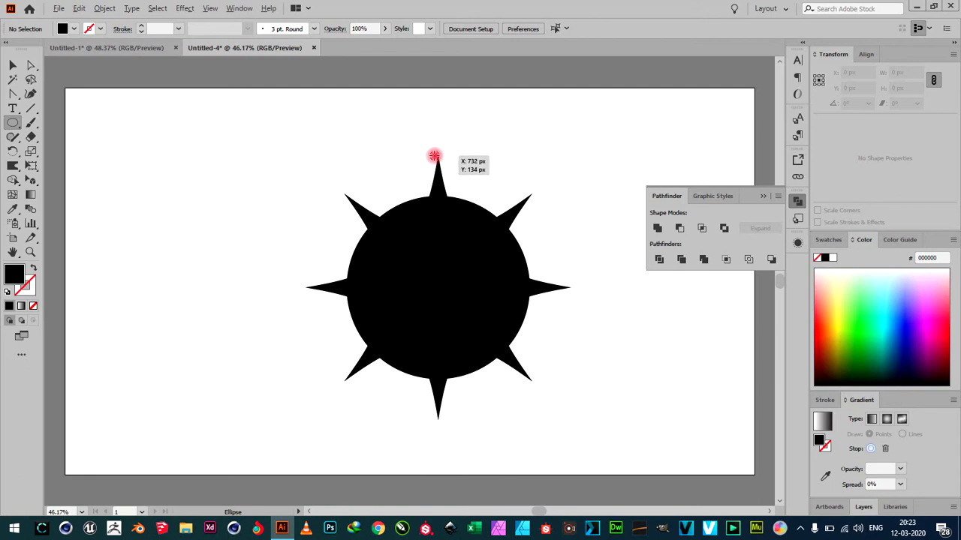
{"action": "left_click_drag", "start_coordinate": [437, 156], "coordinate": [450, 165]}
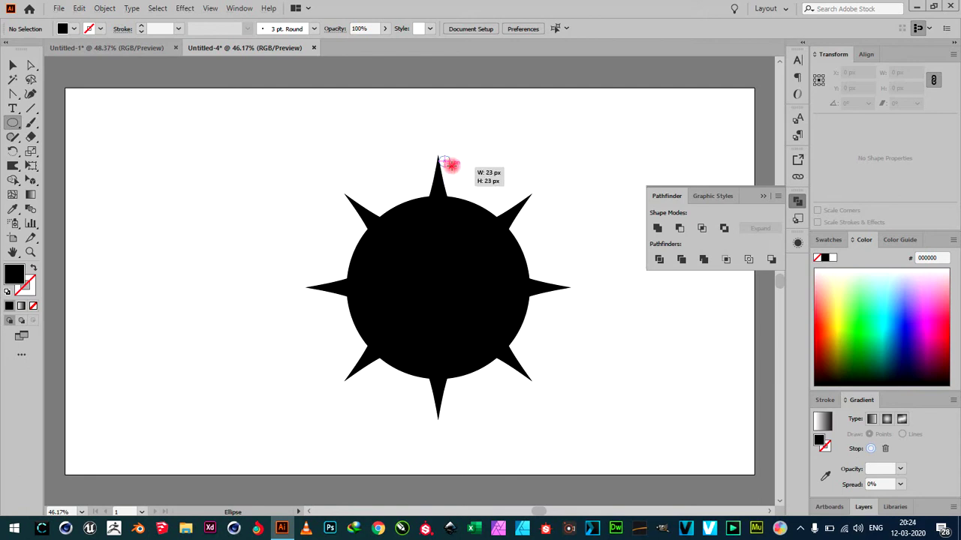
{"action": "key", "text": "alt+shift"}
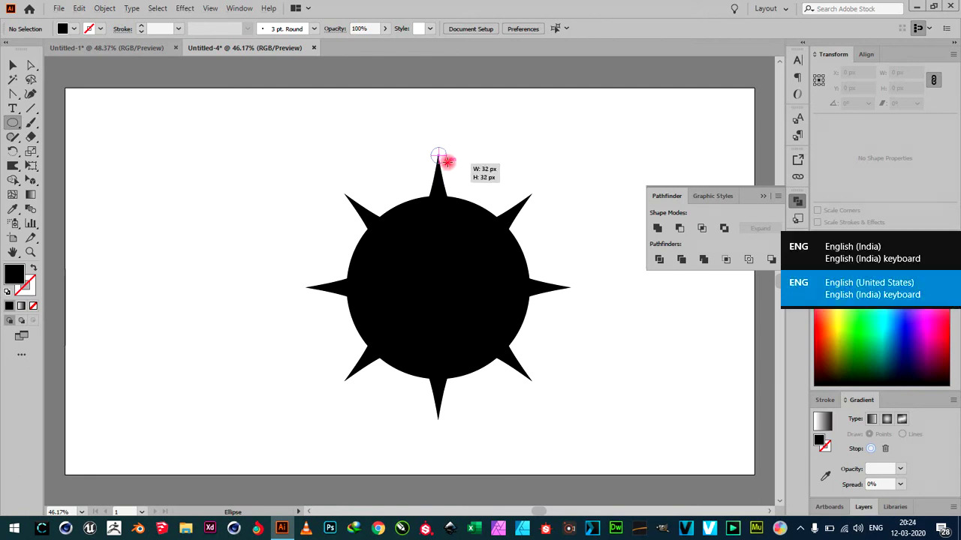
{"action": "left_click_drag", "start_coordinate": [450, 164], "coordinate": [451, 162]}
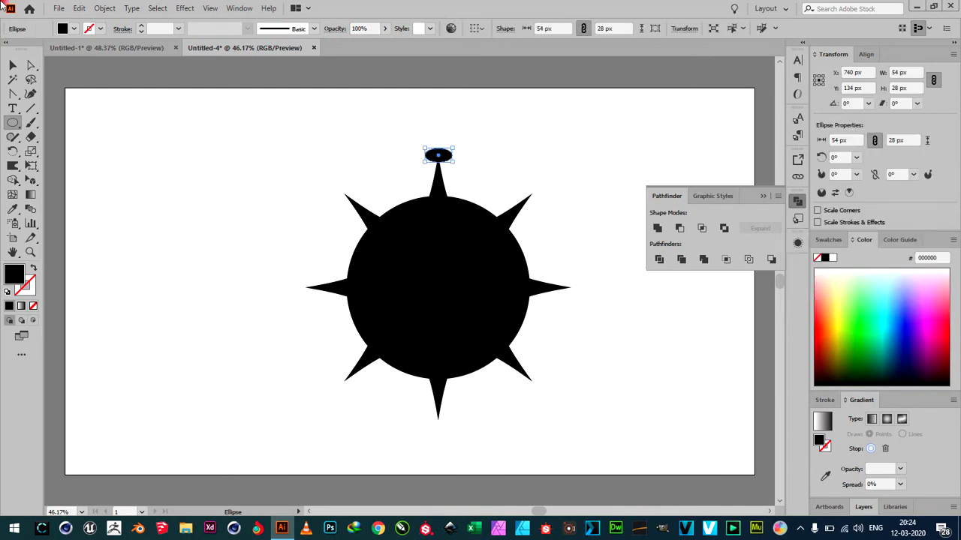
{"action": "left_click", "coordinate": [12, 150]}
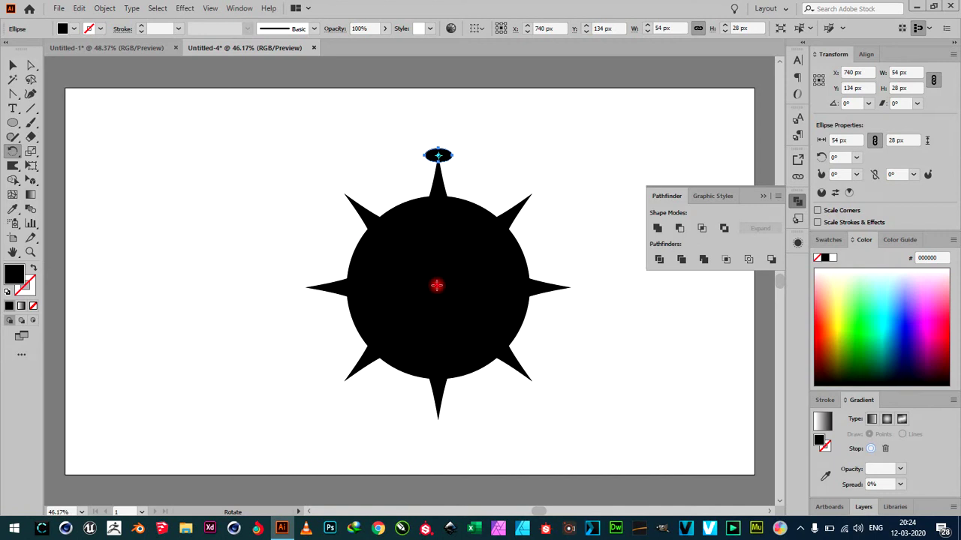
Rotate 45° ellipse copies about the circle's centre onto the upper-right and right spikes.
{"action": "left_click", "coordinate": [438, 287]}
{"action": "key", "text": "ctrl"}
{"action": "left_click_drag", "start_coordinate": [464, 154], "coordinate": [512, 174]}
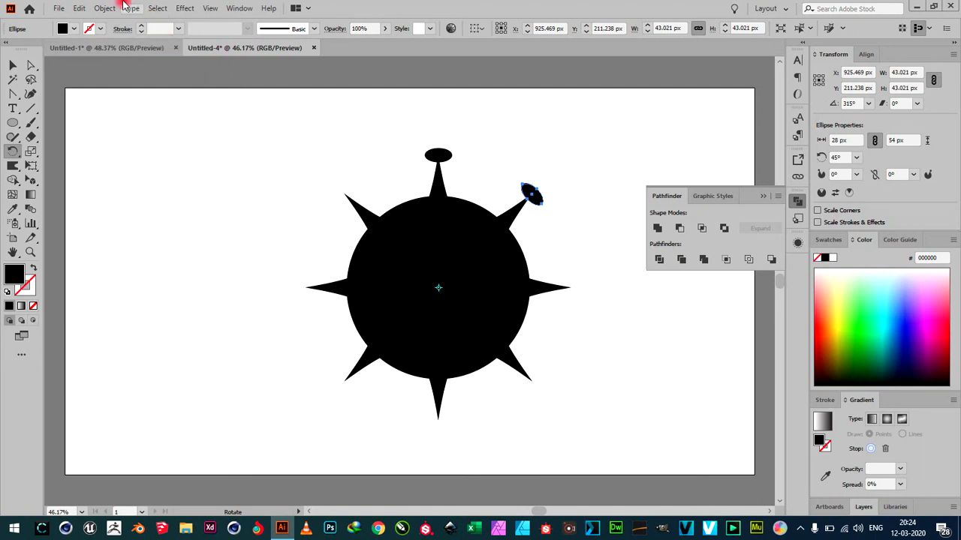
{"action": "left_click", "coordinate": [133, 8]}
{"action": "left_click", "coordinate": [126, 9]}
{"action": "left_click", "coordinate": [132, 9]}
{"action": "left_click", "coordinate": [105, 8]}
{"action": "mouse_move", "coordinate": [126, 22]}
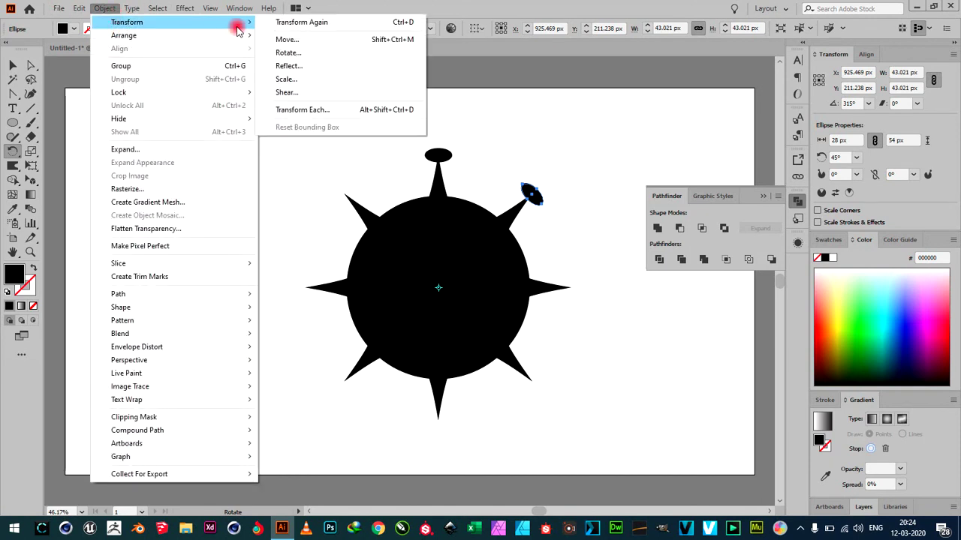
{"action": "left_click", "coordinate": [267, 24]}
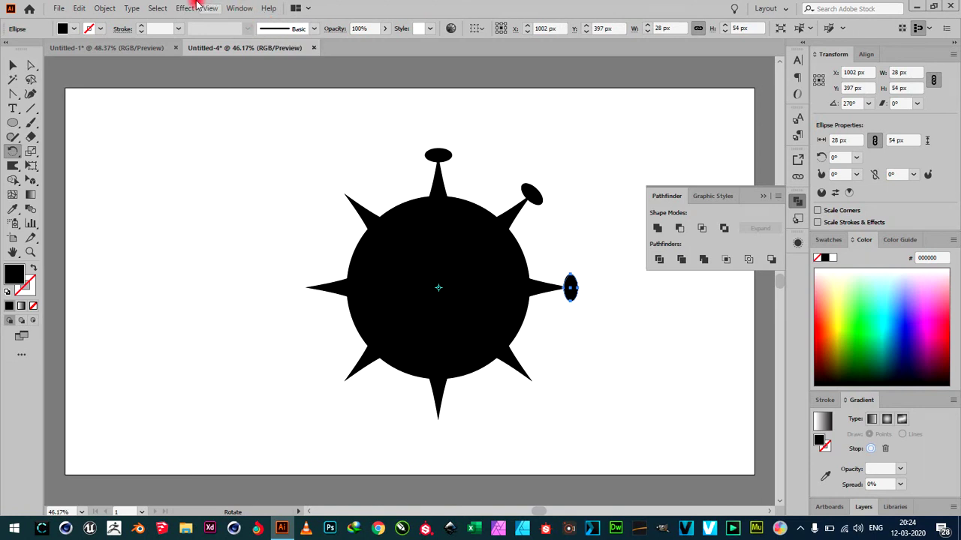
Repeat the rotation with Transform Again to cap the lower-right and bottom spikes.
{"action": "left_click", "coordinate": [132, 8]}
{"action": "left_click", "coordinate": [135, 8]}
{"action": "left_click", "coordinate": [104, 8]}
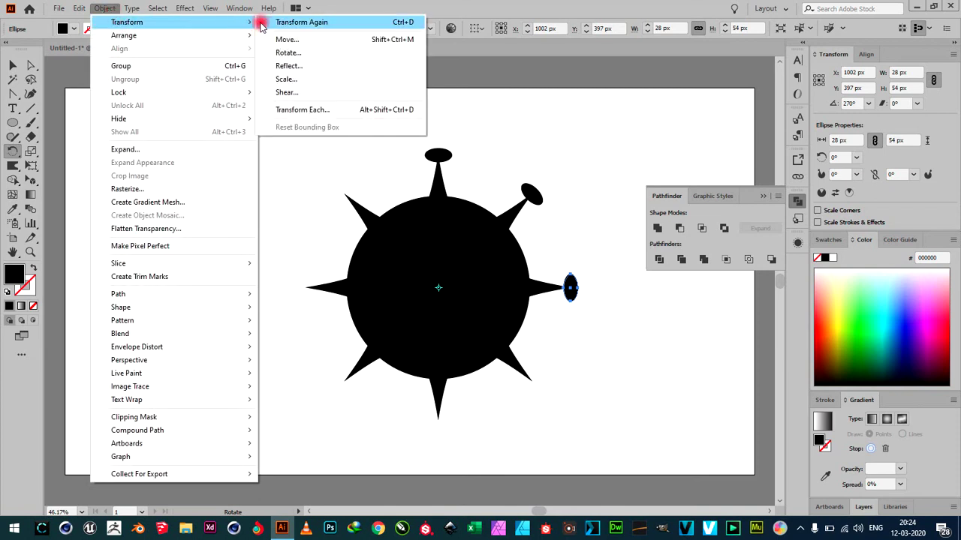
{"action": "left_click", "coordinate": [263, 24]}
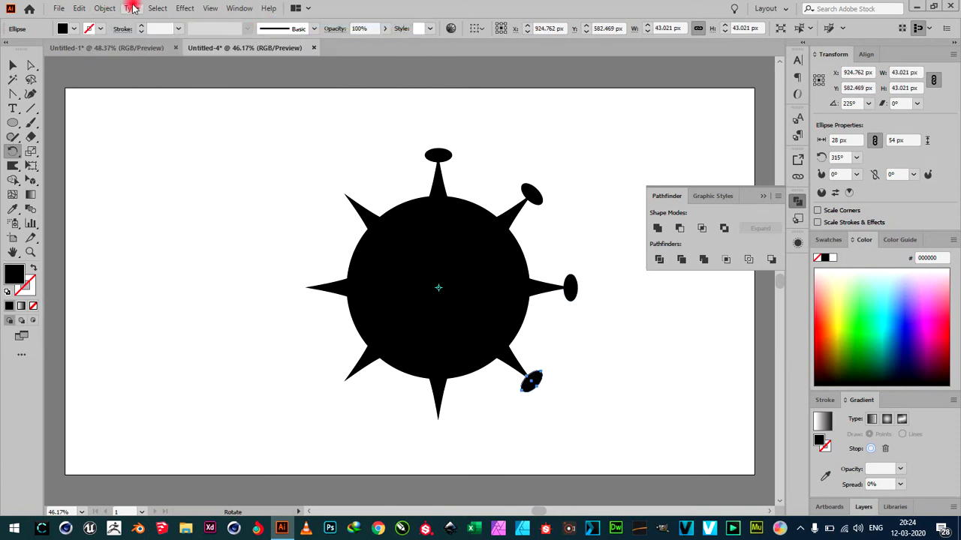
{"action": "left_click", "coordinate": [107, 9]}
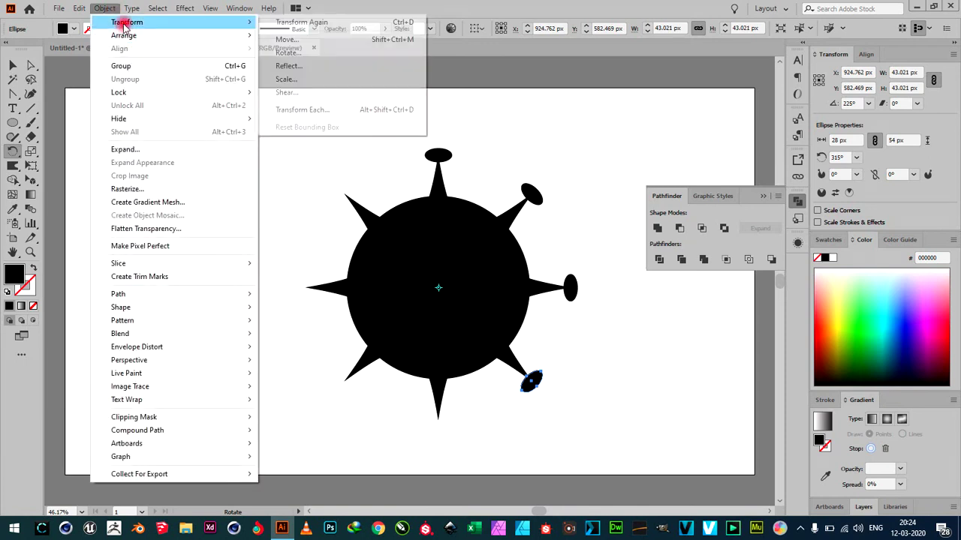
{"action": "left_click", "coordinate": [265, 24]}
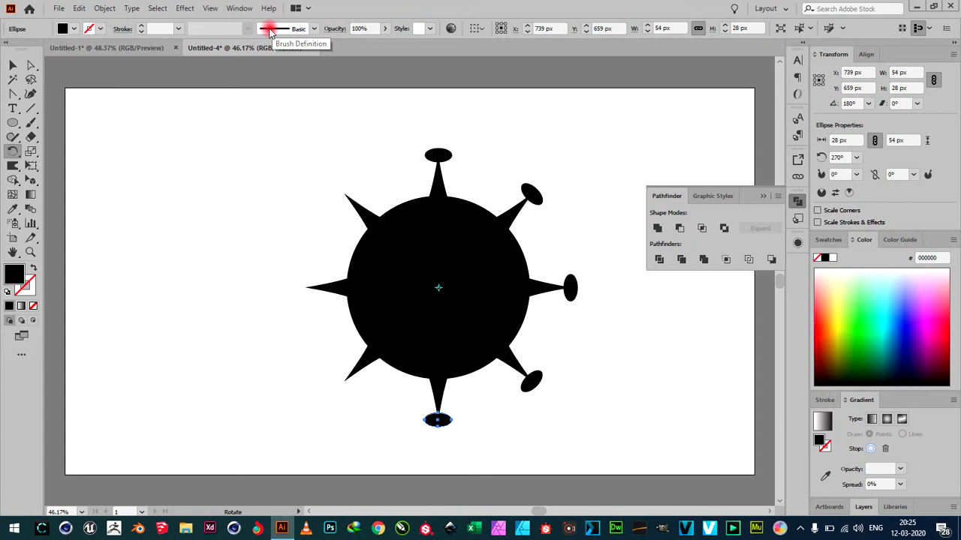
Transform Again three more times to cap the remaining spikes through the upper-left one.
{"action": "left_click", "coordinate": [105, 10]}
{"action": "mouse_move", "coordinate": [127, 22]}
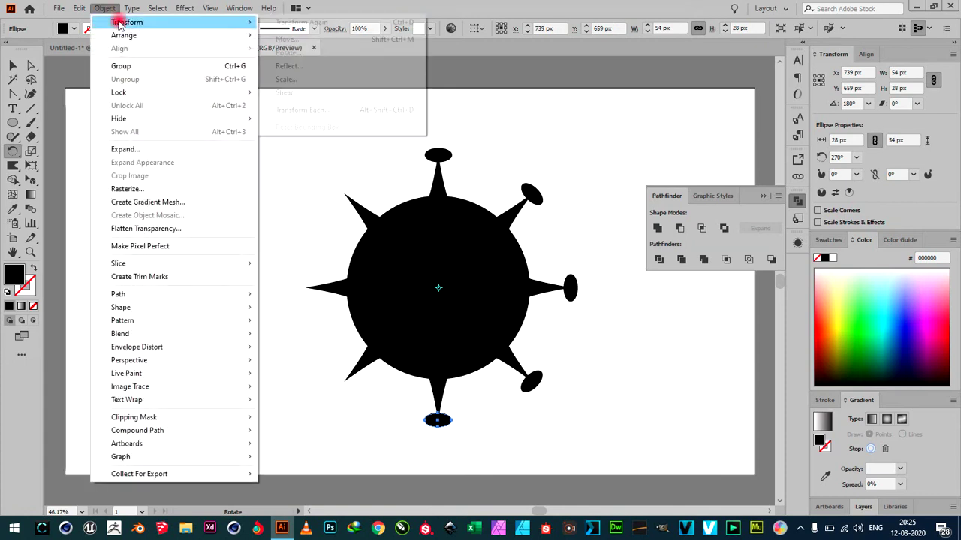
{"action": "left_click", "coordinate": [285, 24]}
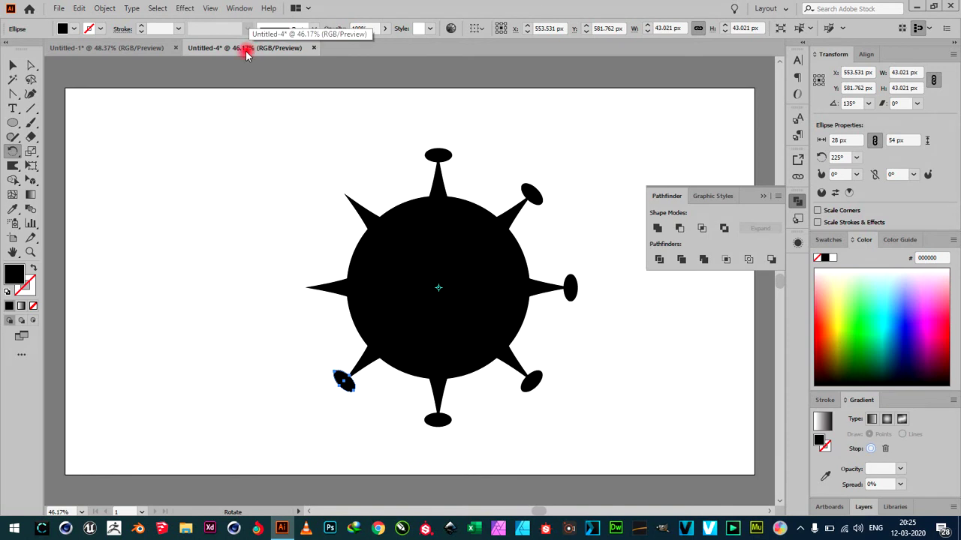
{"action": "left_click", "coordinate": [155, 8]}
{"action": "mouse_move", "coordinate": [127, 22]}
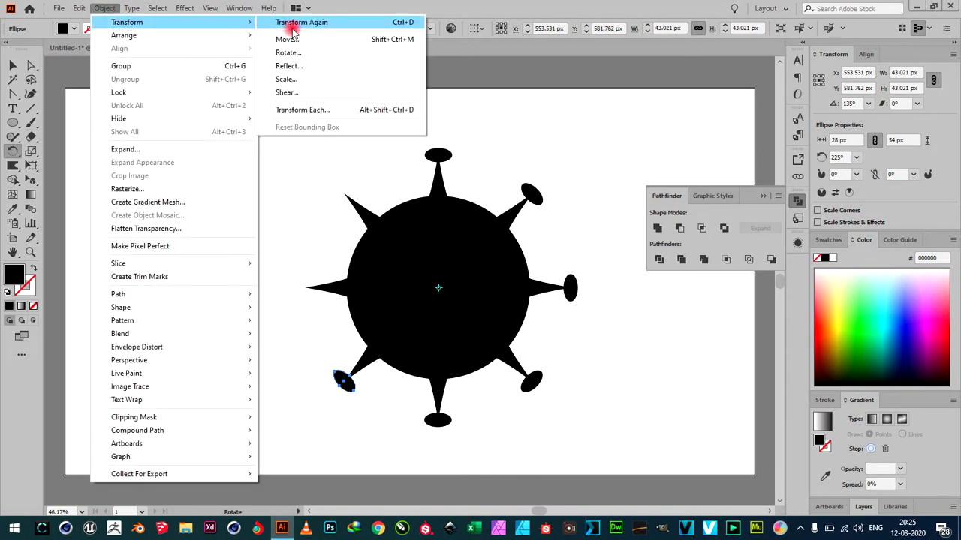
{"action": "left_click", "coordinate": [289, 23]}
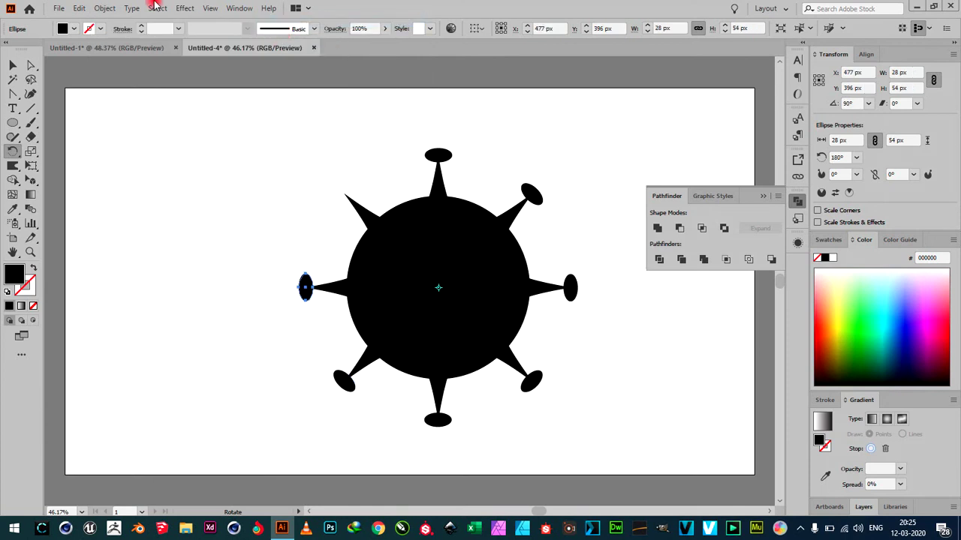
{"action": "left_click", "coordinate": [111, 9]}
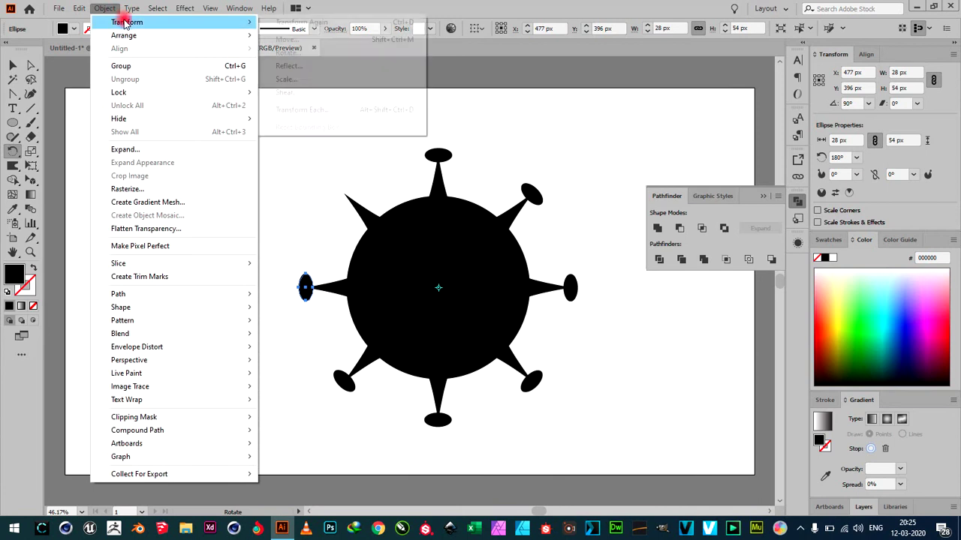
{"action": "left_click", "coordinate": [289, 22]}
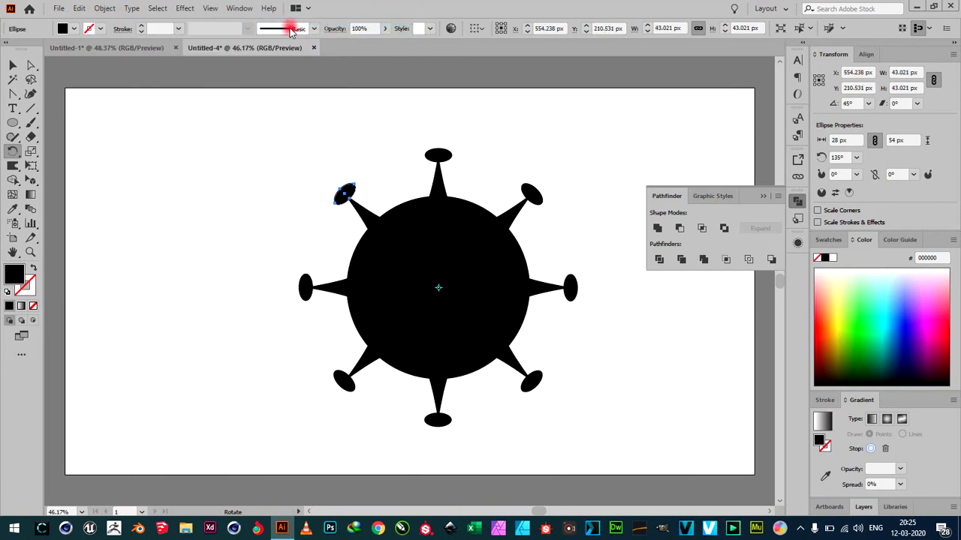
{"action": "left_click", "coordinate": [13, 65]}
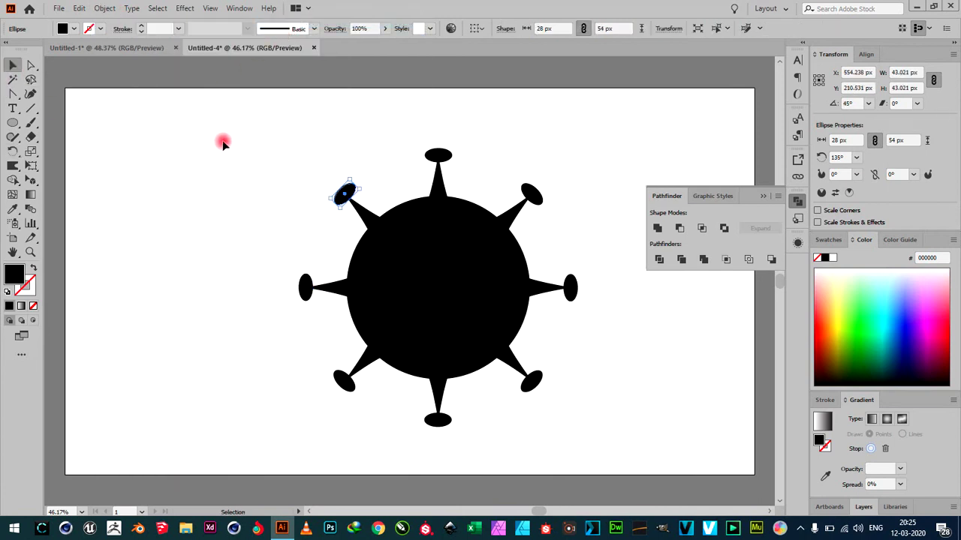
Expand all the artwork and unite the spiked body and eight oval tips into one path.
{"action": "left_click_drag", "start_coordinate": [219, 133], "coordinate": [605, 464]}
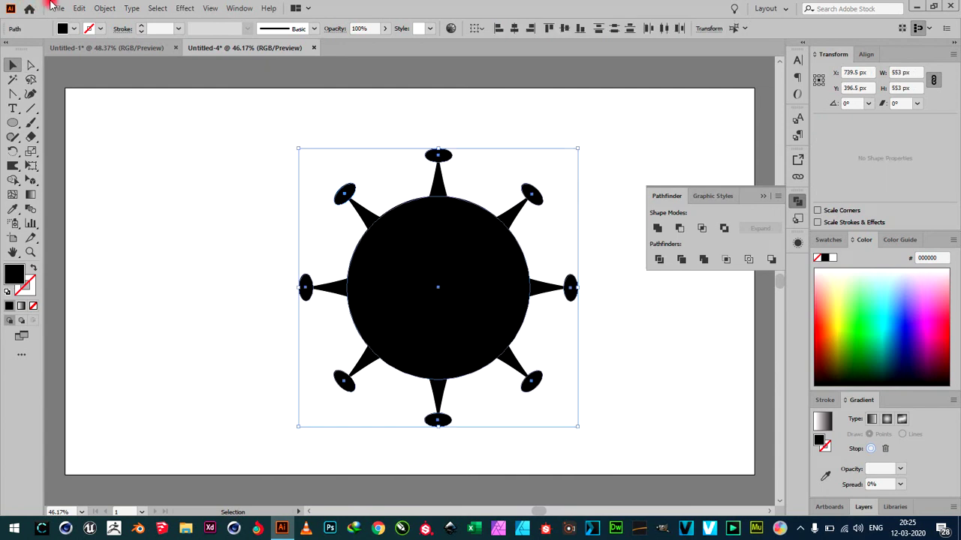
{"action": "left_click", "coordinate": [100, 9]}
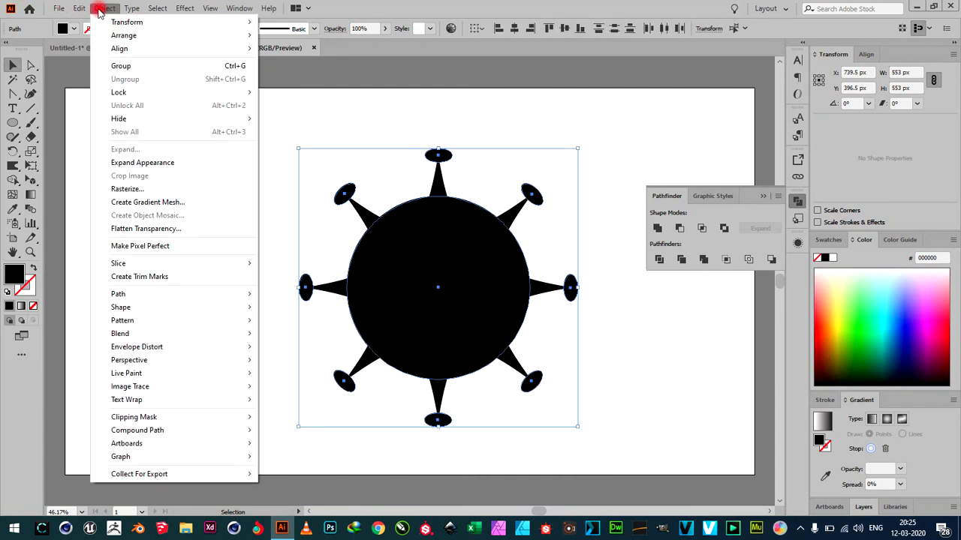
{"action": "left_click", "coordinate": [143, 163]}
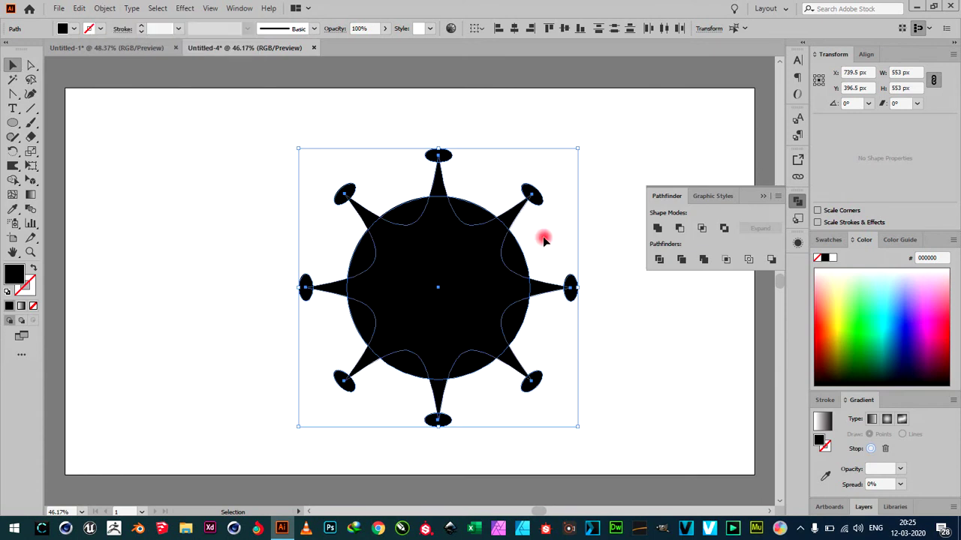
{"action": "left_click", "coordinate": [656, 228]}
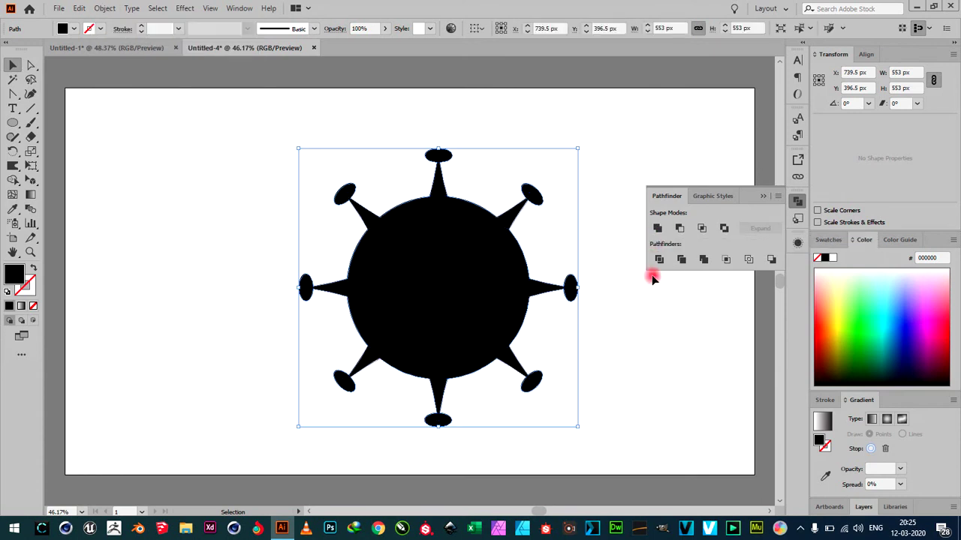
{"action": "left_click", "coordinate": [650, 338]}
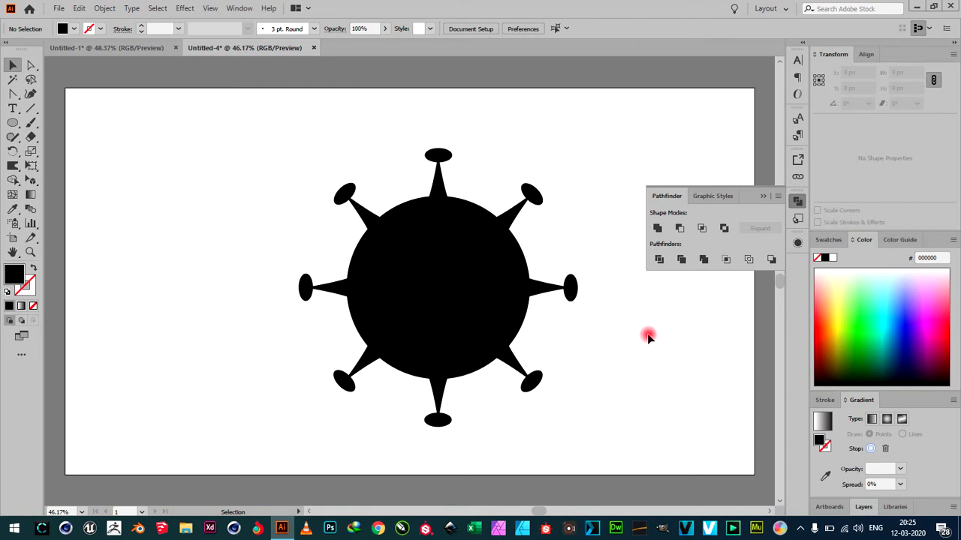
{"action": "left_click", "coordinate": [442, 301]}
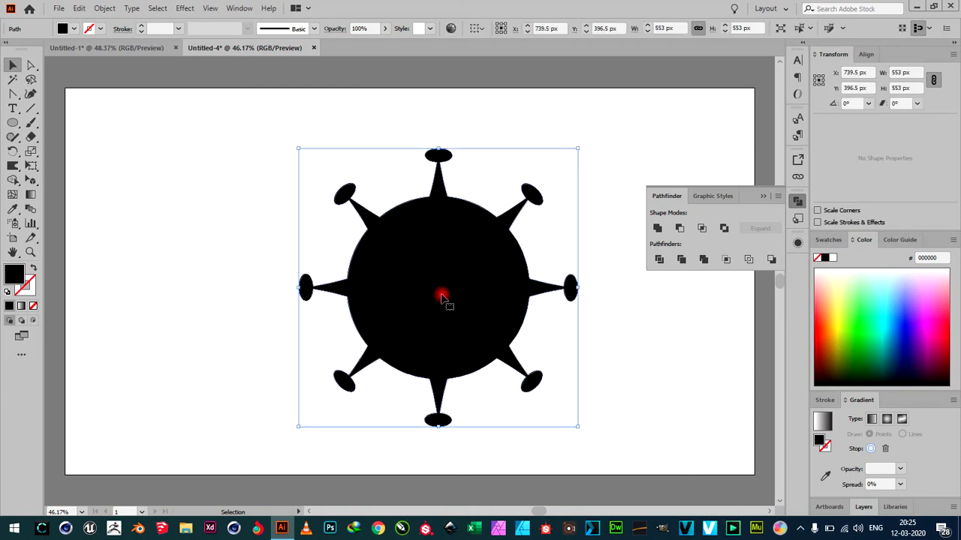
{"action": "key", "text": "a"}
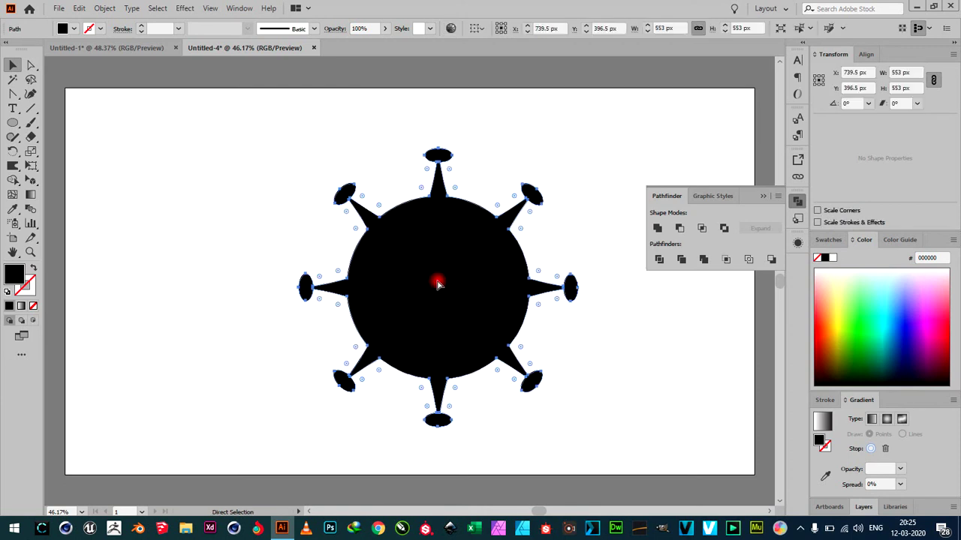
{"action": "key", "text": "ctrl"}
{"action": "key", "text": "v"}
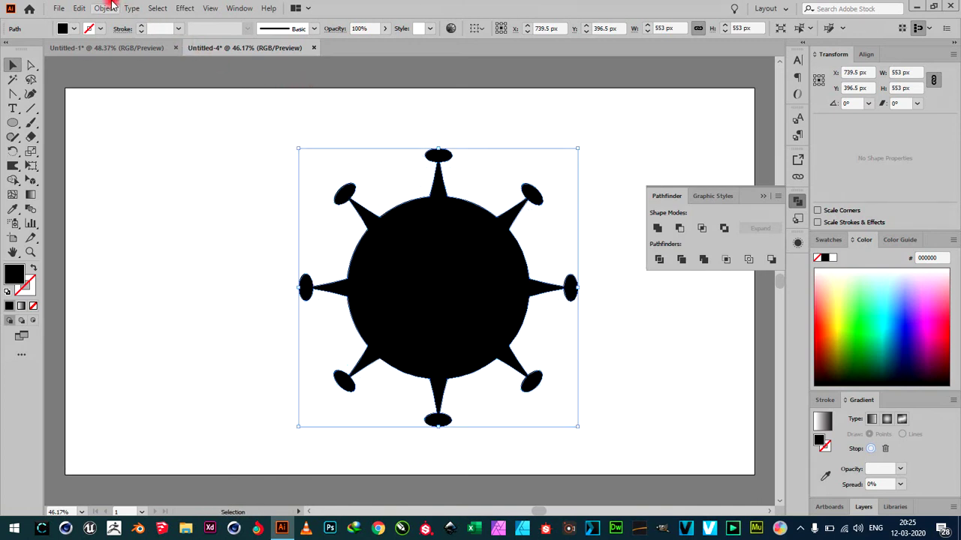
Add a Transform effect at 85% scale and 22.5° rotation for eight smaller in-between spikes.
{"action": "left_click", "coordinate": [157, 8]}
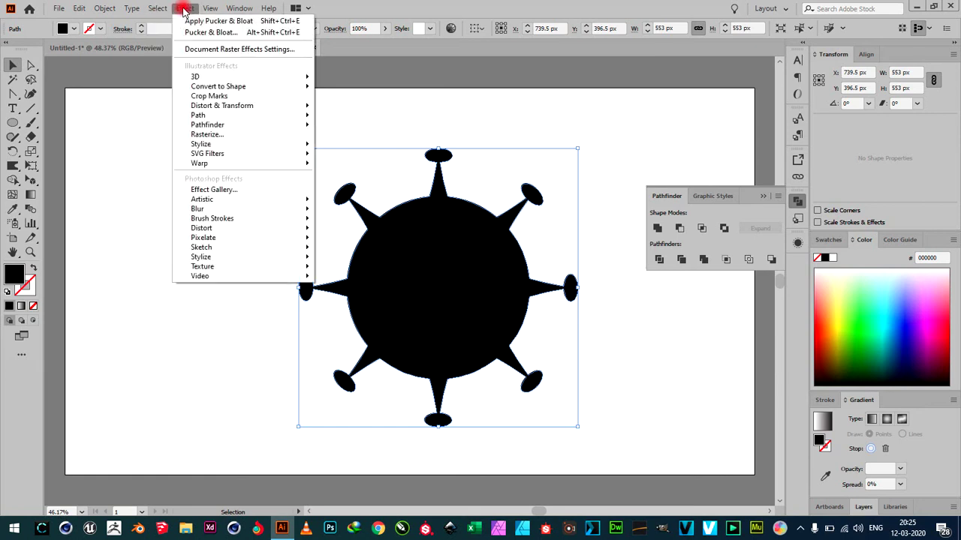
{"action": "mouse_move", "coordinate": [222, 105]}
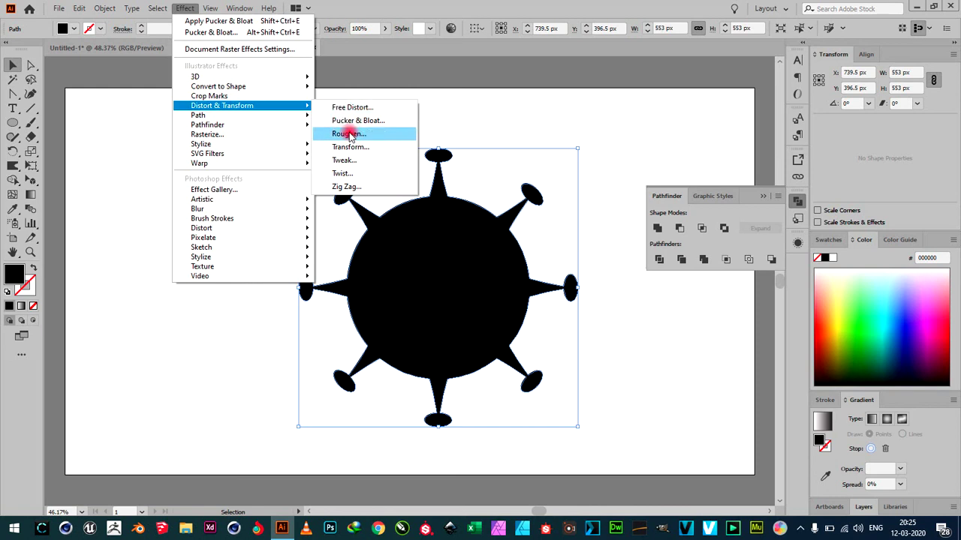
{"action": "left_click", "coordinate": [351, 146]}
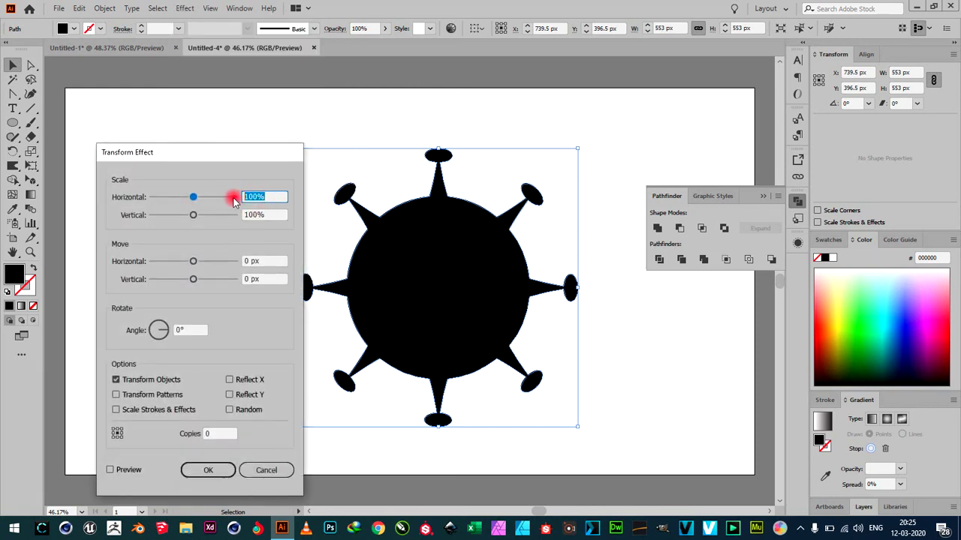
{"action": "type", "text": "85"}
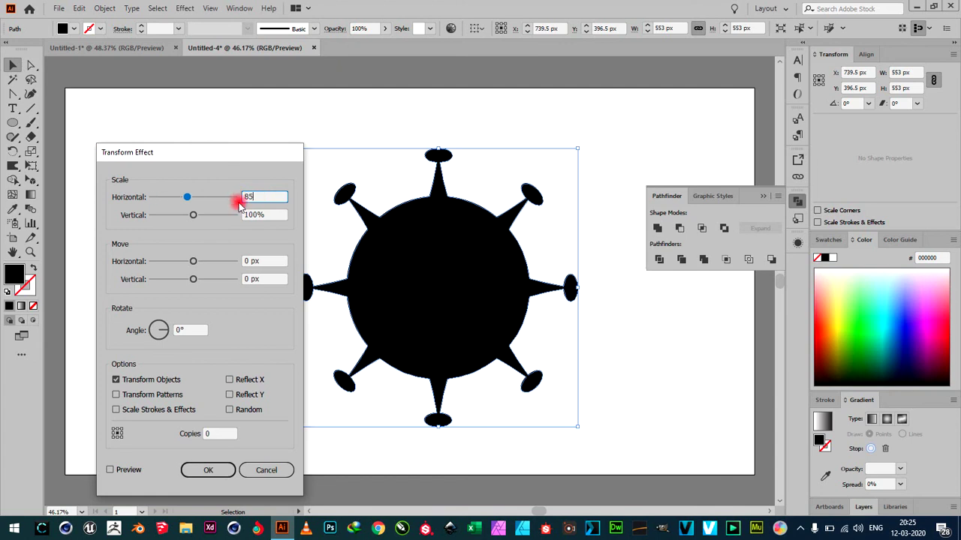
{"action": "key", "text": "Tab"}
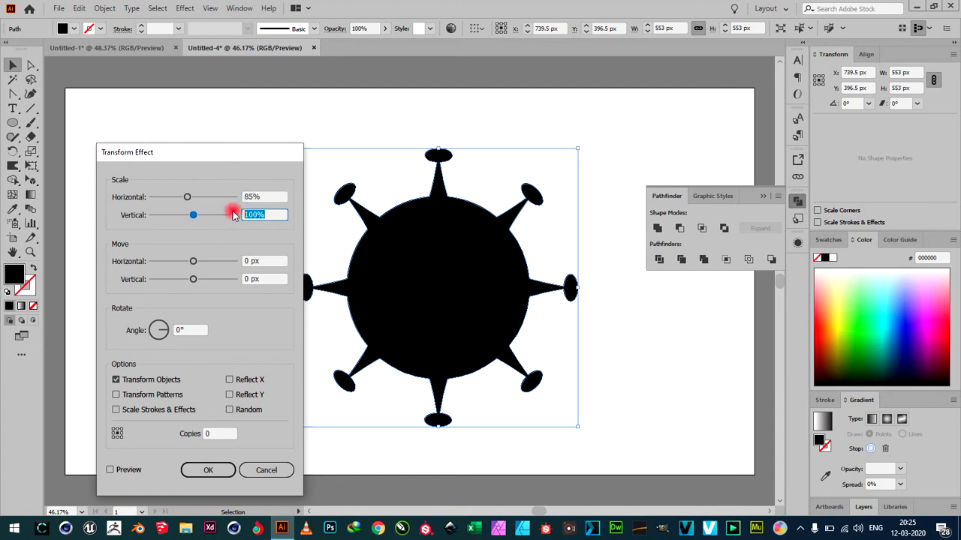
{"action": "type", "text": "85"}
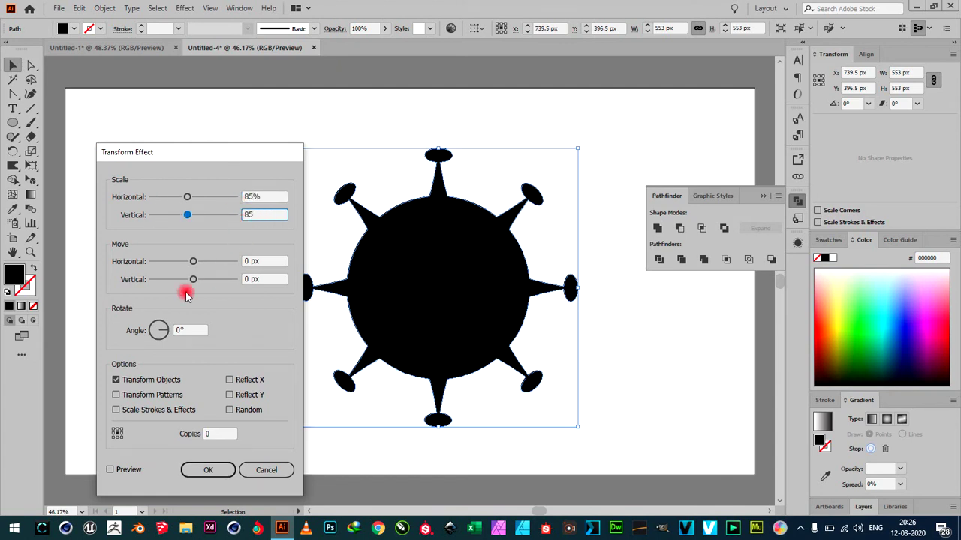
{"action": "left_click", "coordinate": [161, 329]}
{"action": "type", "text": "22.5"}
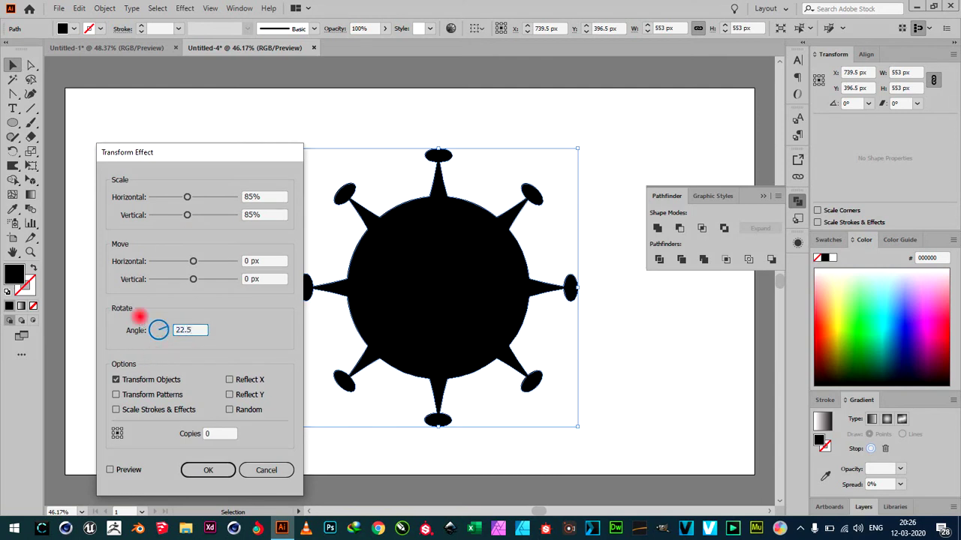
{"action": "left_click", "coordinate": [111, 469]}
{"action": "left_click", "coordinate": [208, 471]}
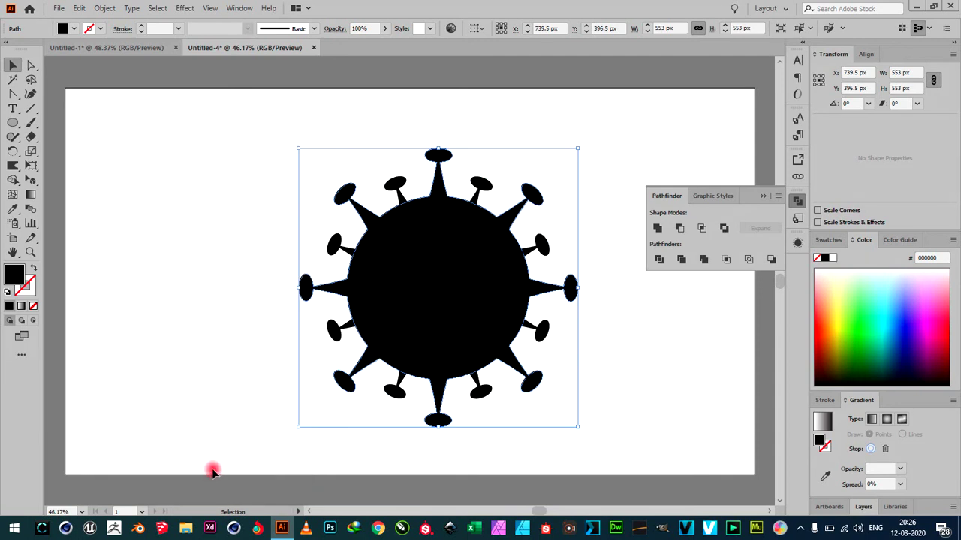
{"action": "mouse_move", "coordinate": [218, 124]}
{"action": "left_mouse_down"}
{"action": "mouse_move", "coordinate": [583, 471]}
{"action": "mouse_move", "coordinate": [622, 475]}
{"action": "left_mouse_up"}
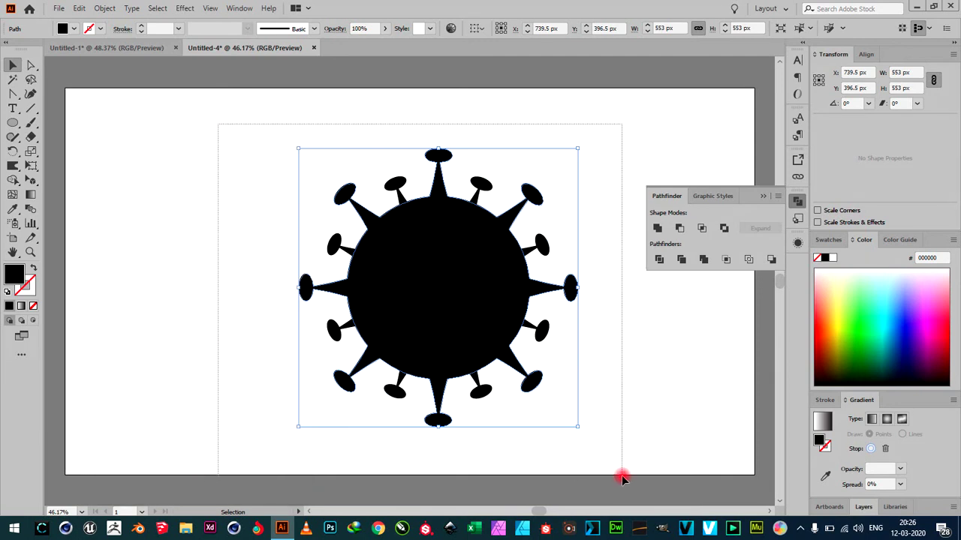
Expand the Transform effect and unite all sixteen spikes and the body into one path.
{"action": "left_click", "coordinate": [105, 8]}
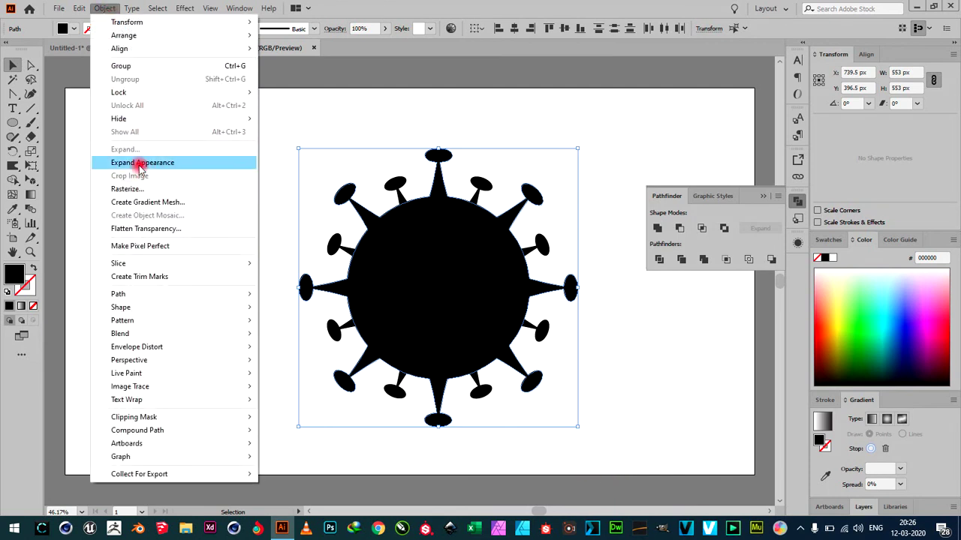
{"action": "left_click", "coordinate": [137, 163]}
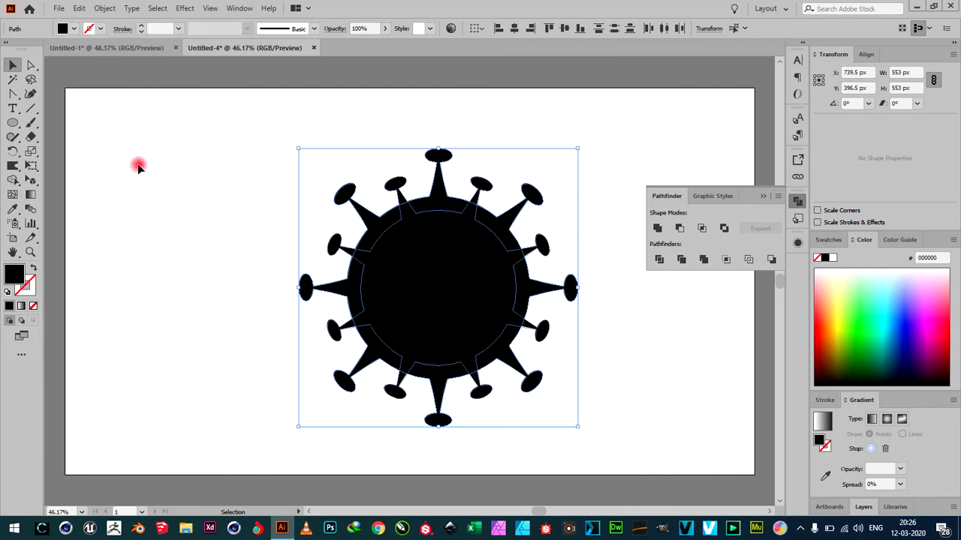
{"action": "left_click", "coordinate": [658, 228]}
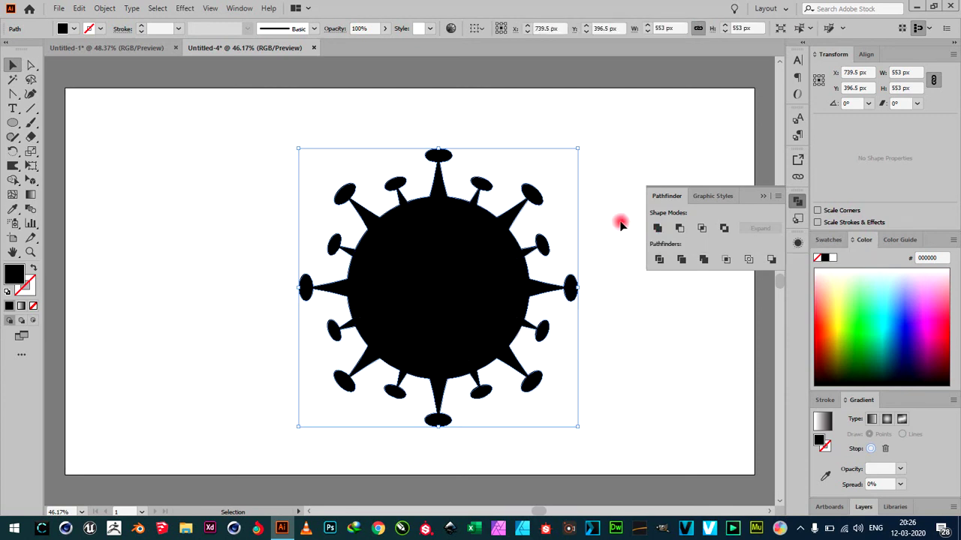
{"action": "left_click", "coordinate": [104, 9]}
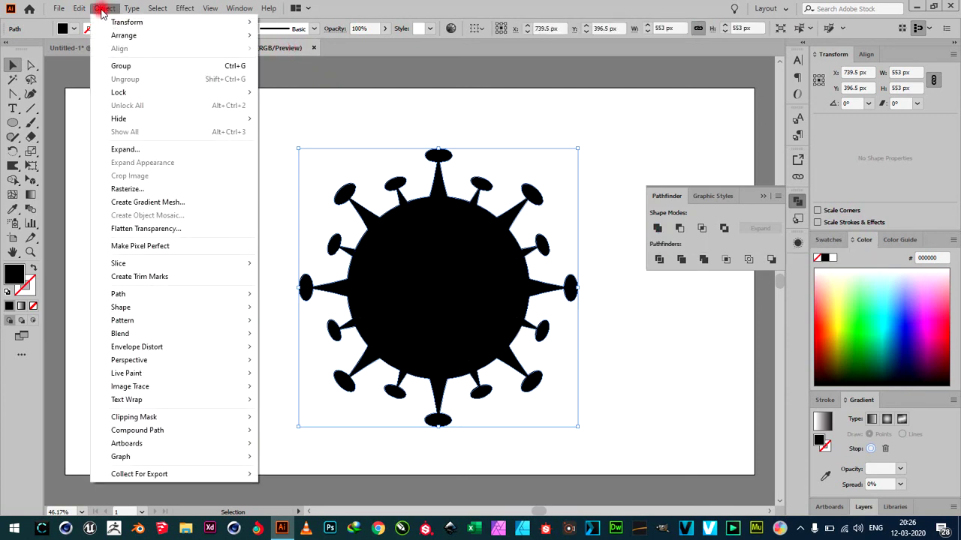
{"action": "mouse_move", "coordinate": [185, 8]}
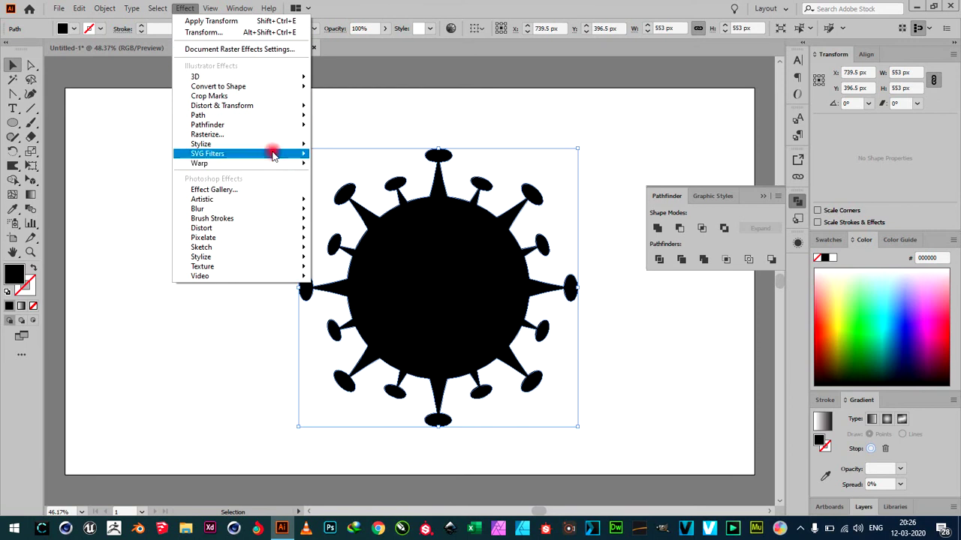
{"action": "mouse_move", "coordinate": [202, 144]}
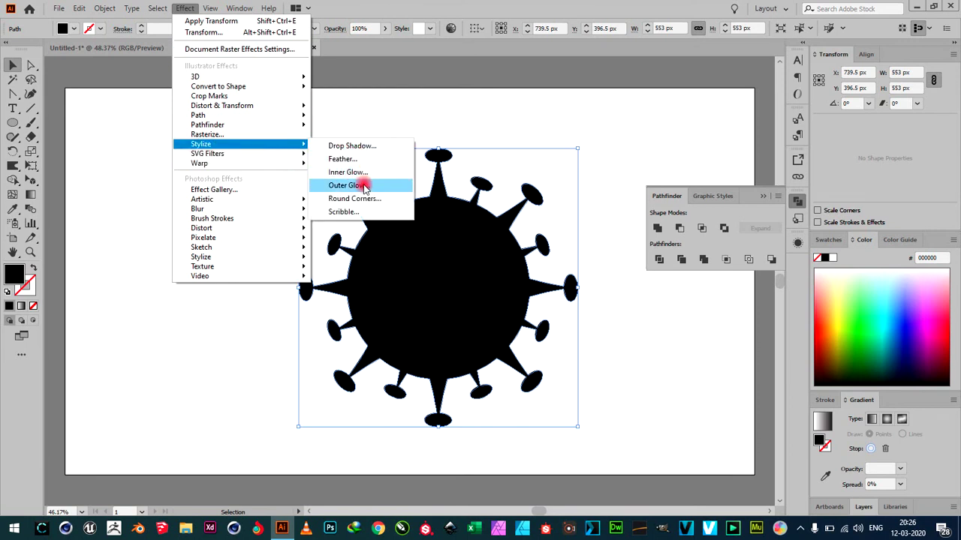
Apply Round Corners with a 10 px radius to soften the spike joins.
{"action": "left_click", "coordinate": [363, 198]}
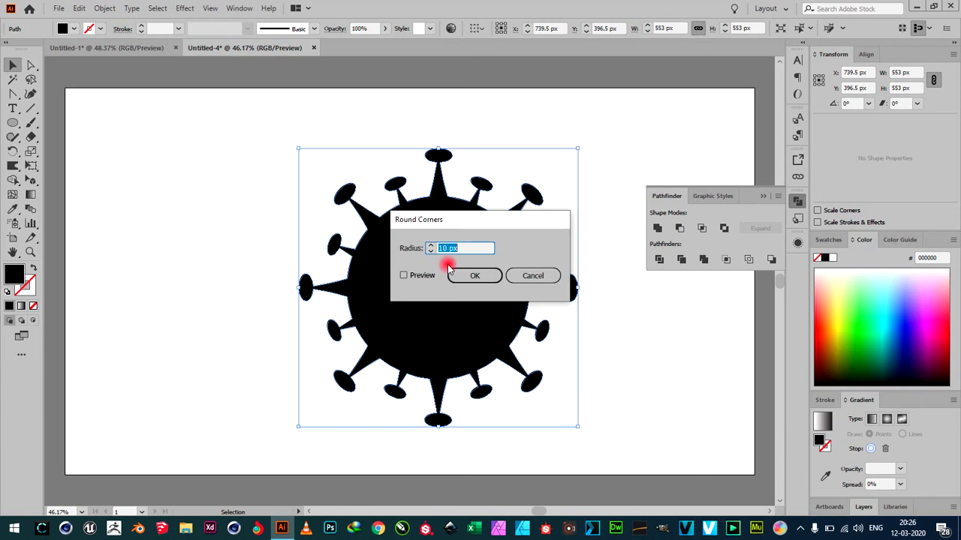
{"action": "left_click", "coordinate": [473, 280]}
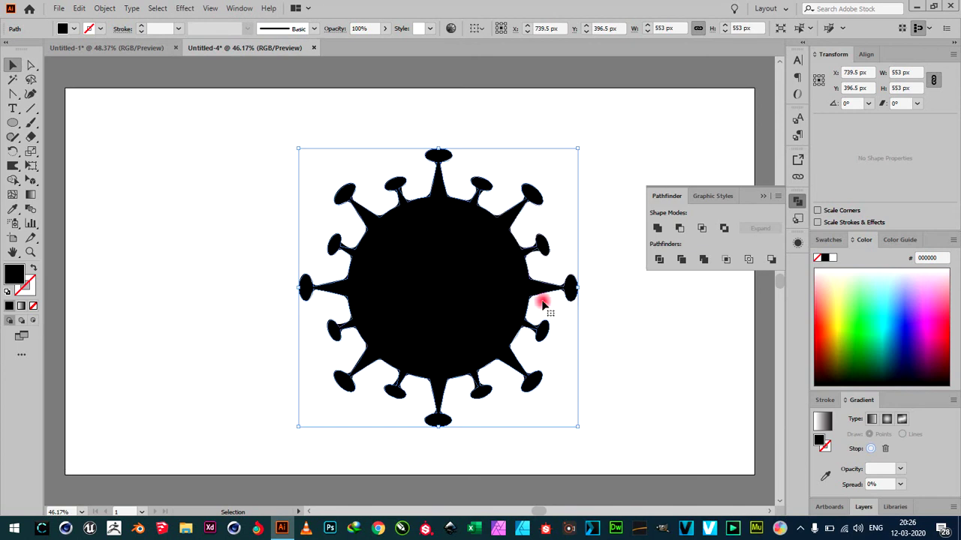
{"action": "left_click", "coordinate": [675, 367]}
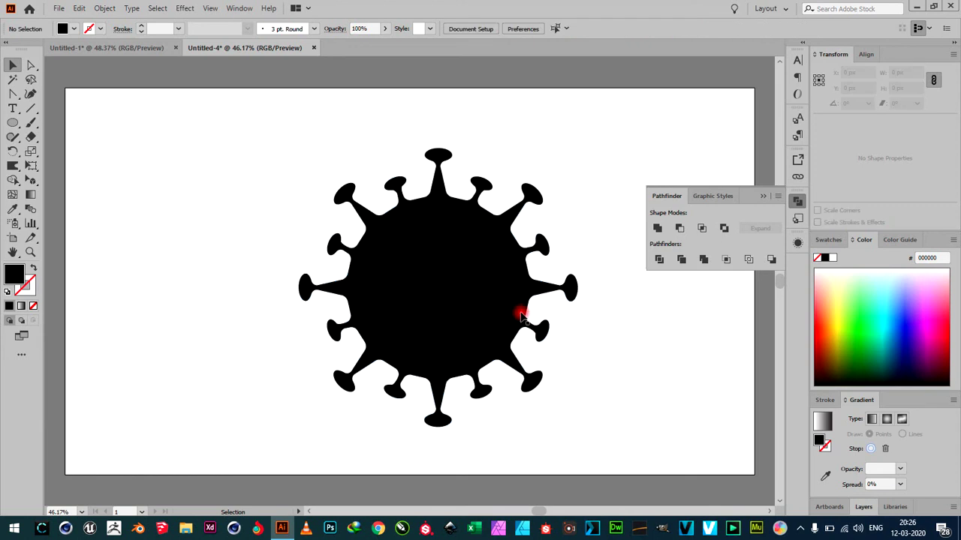
{"action": "left_click", "coordinate": [495, 295]}
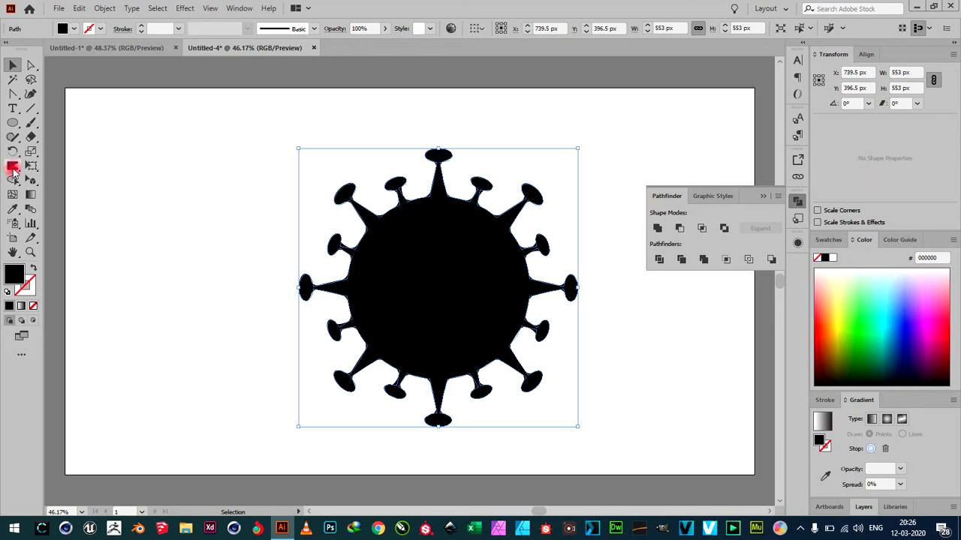
Fill the virus with a freeform gradient and add a colour point near the top.
{"action": "left_click", "coordinate": [28, 196]}
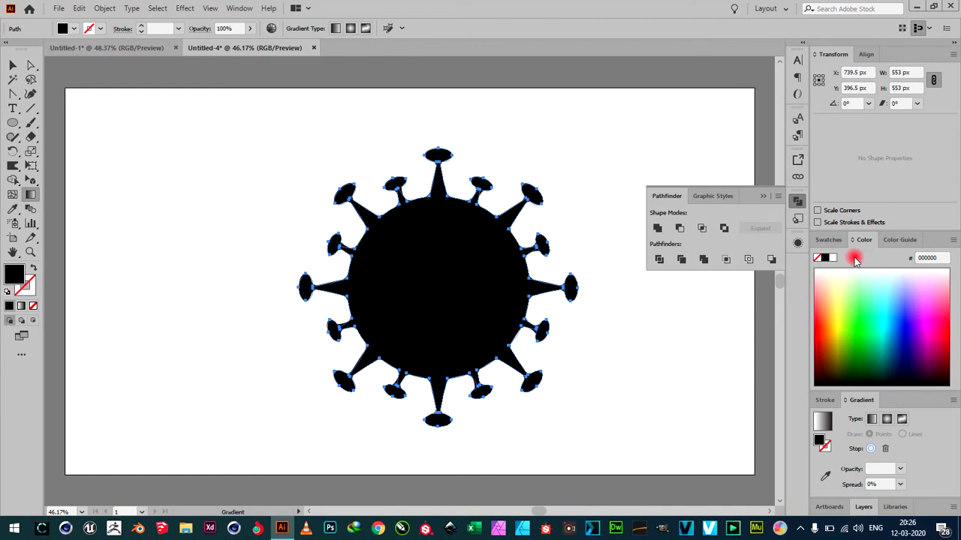
{"action": "left_click", "coordinate": [902, 421]}
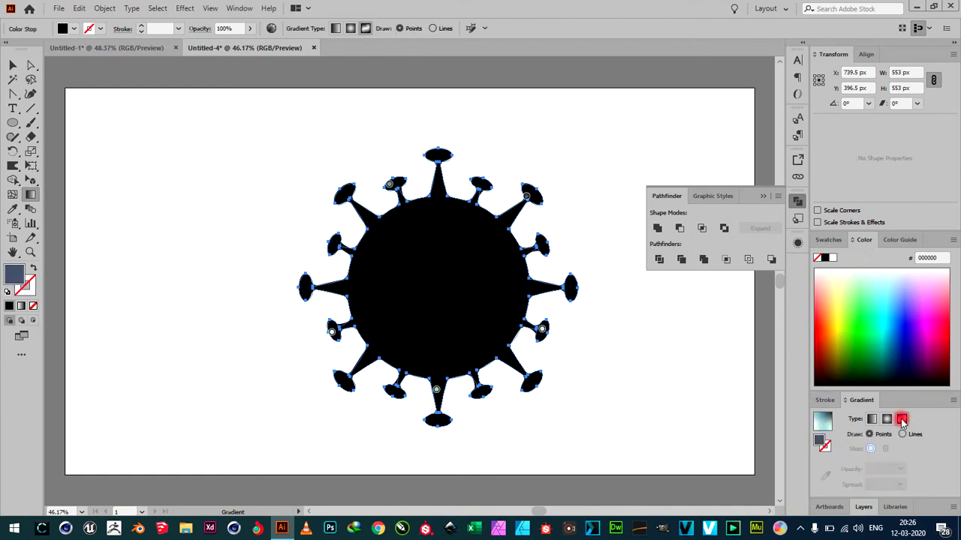
{"action": "left_click", "coordinate": [468, 239]}
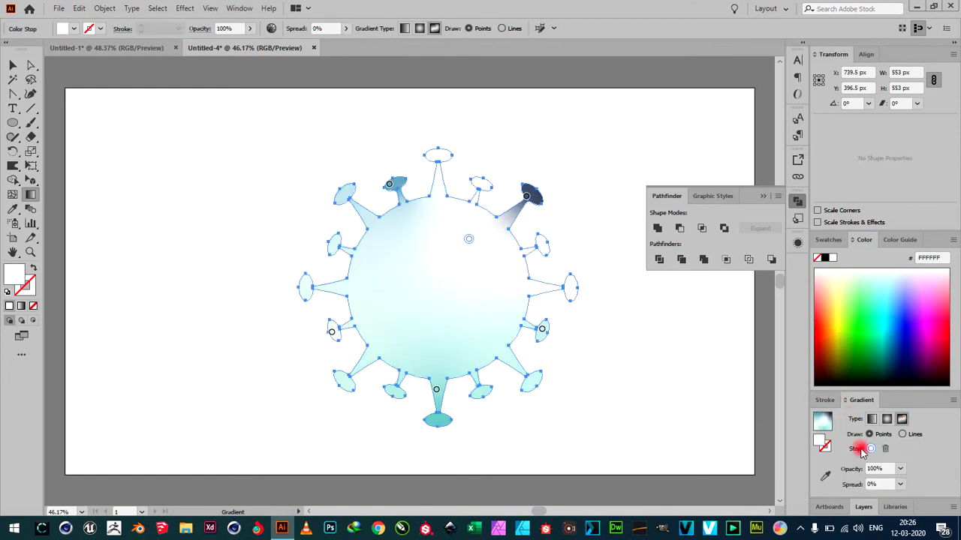
Set the gradient colour point to red CE3232 in the Color Picker.
{"action": "left_click", "coordinate": [823, 445]}
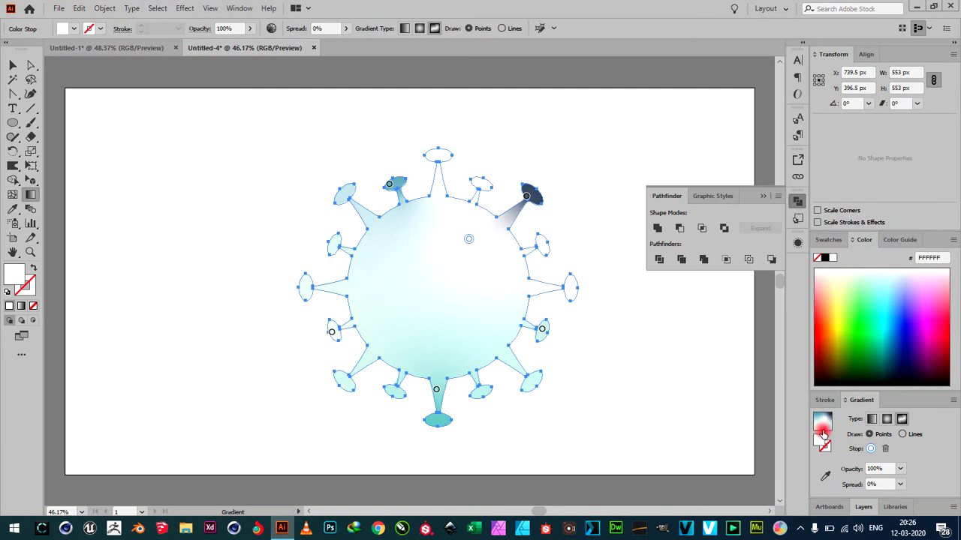
{"action": "left_click", "coordinate": [821, 440]}
{"action": "double_click", "coordinate": [821, 442]}
{"action": "left_click", "coordinate": [436, 215]}
{"action": "left_click", "coordinate": [607, 187]}
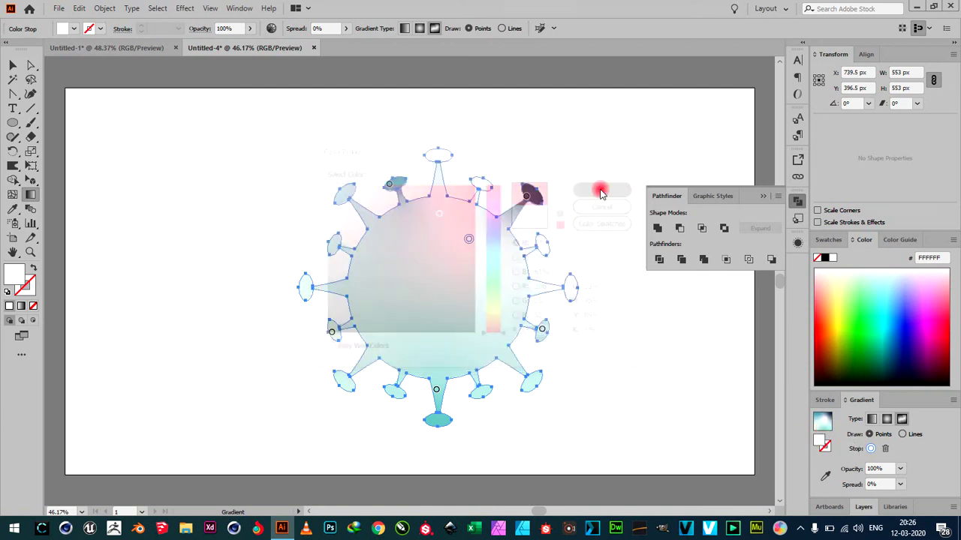
{"action": "left_click", "coordinate": [398, 336]}
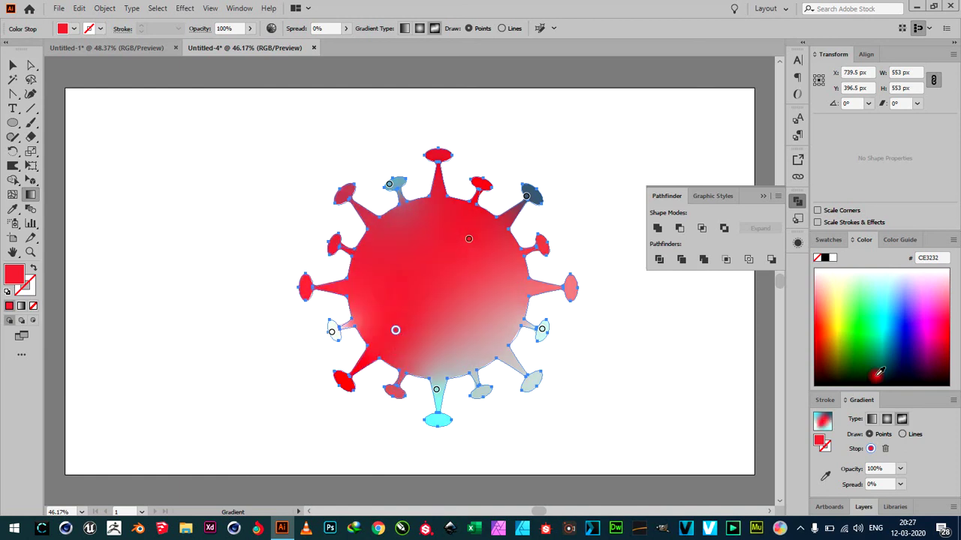
Recolour the lower-left freeform gradient colour point to blue.
{"action": "left_click", "coordinate": [824, 425]}
{"action": "double_click", "coordinate": [820, 441]}
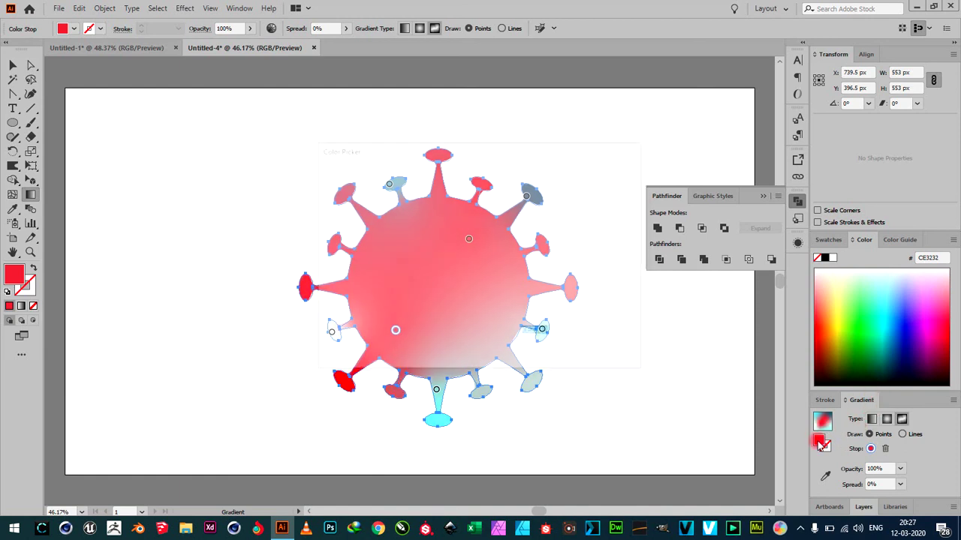
{"action": "left_click", "coordinate": [494, 233]}
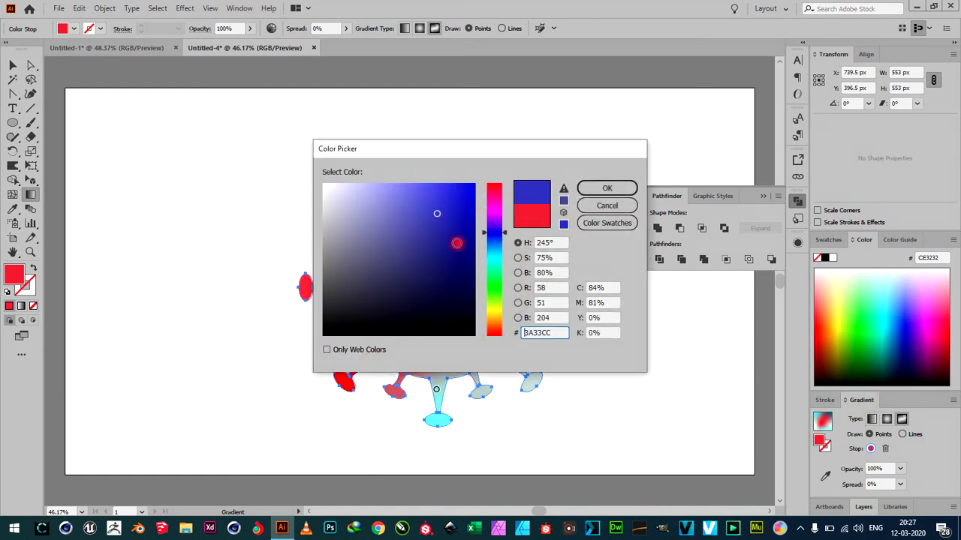
{"action": "left_click", "coordinate": [605, 189]}
Add a green colour point toward the lower right of the virus body.
{"action": "left_click", "coordinate": [443, 258]}
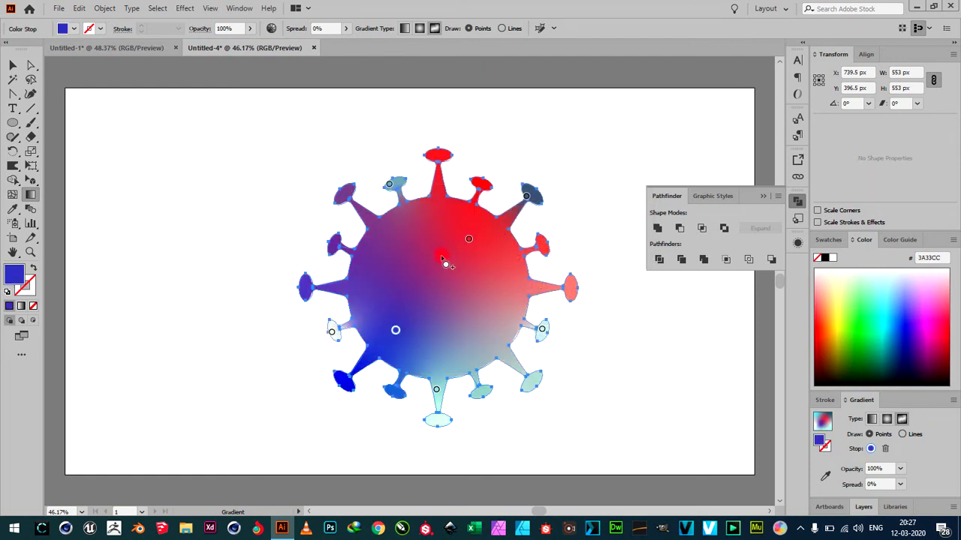
{"action": "left_click_drag", "start_coordinate": [455, 312], "coordinate": [471, 342]}
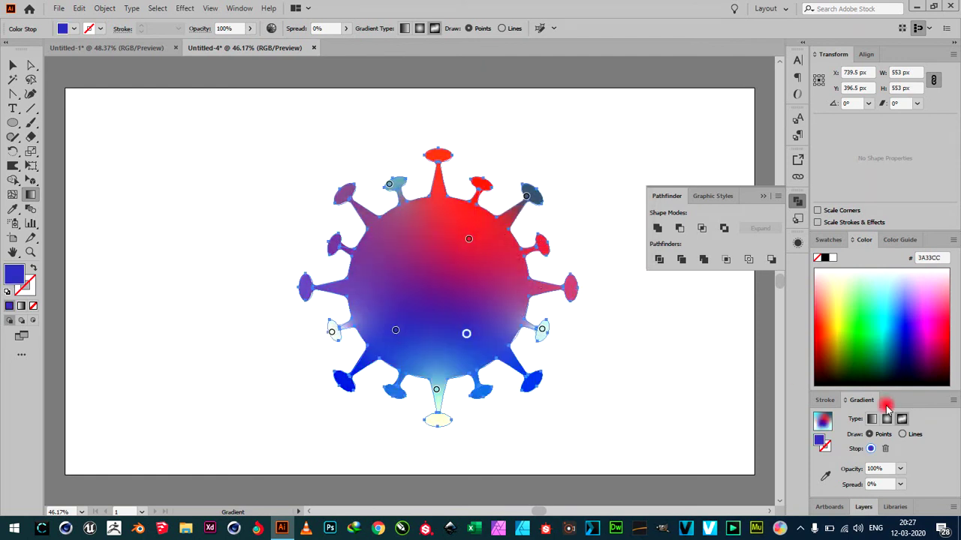
{"action": "double_click", "coordinate": [819, 443]}
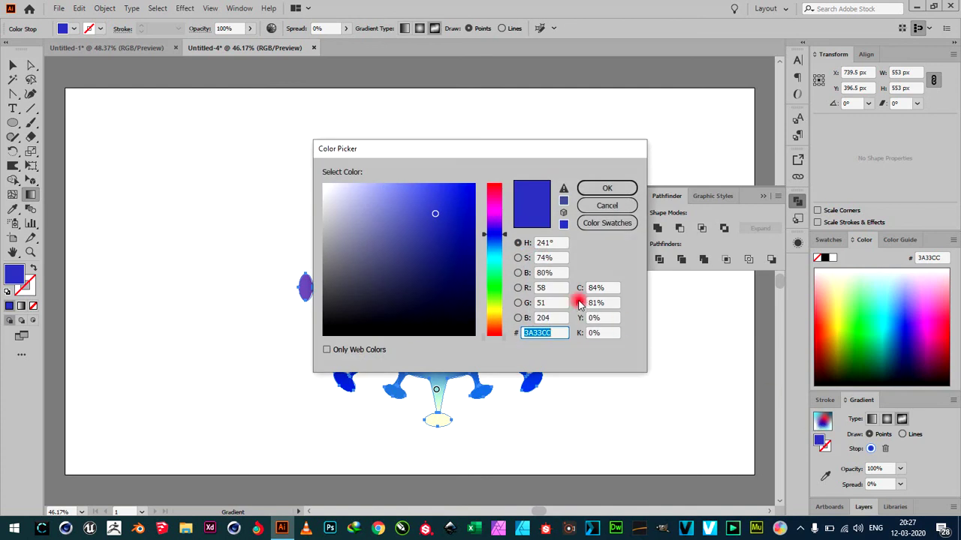
{"action": "left_click", "coordinate": [499, 285]}
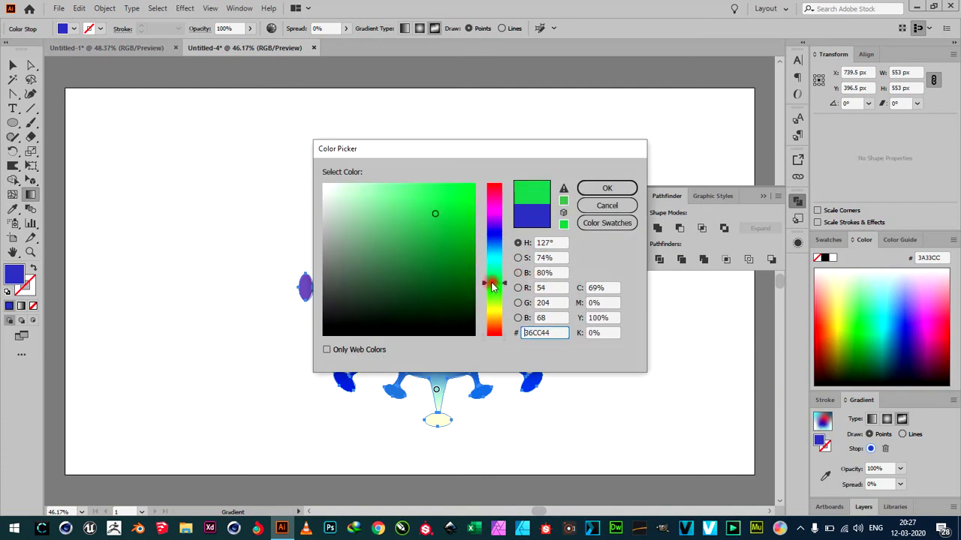
{"action": "left_click", "coordinate": [587, 188]}
Add a saturated pink colour point in the upper-left body, then deselect the virus.
{"action": "left_click", "coordinate": [397, 234]}
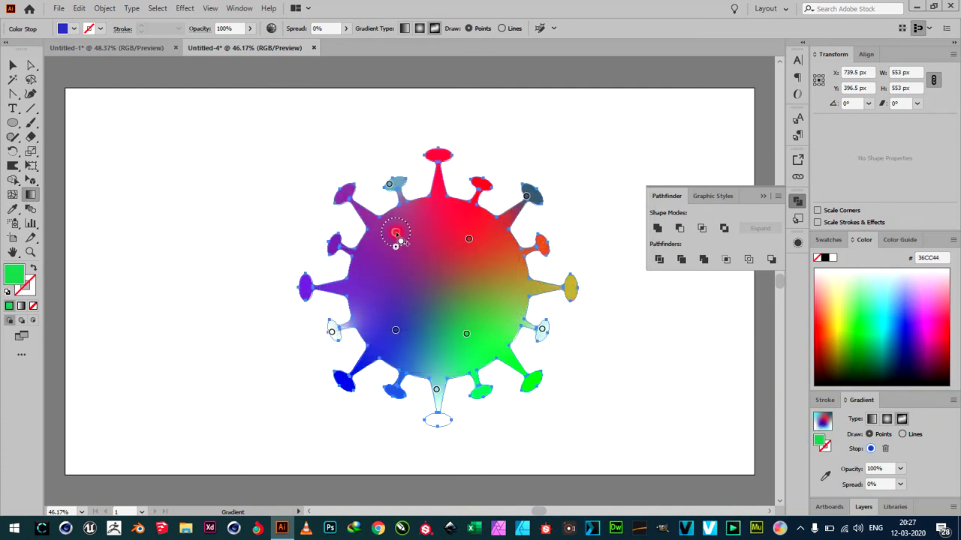
{"action": "double_click", "coordinate": [821, 444]}
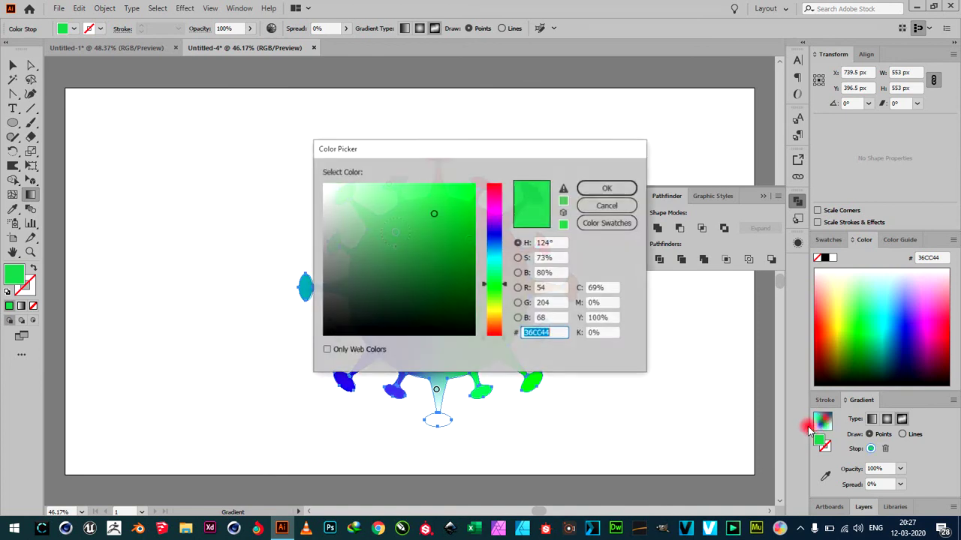
{"action": "left_click", "coordinate": [497, 217]}
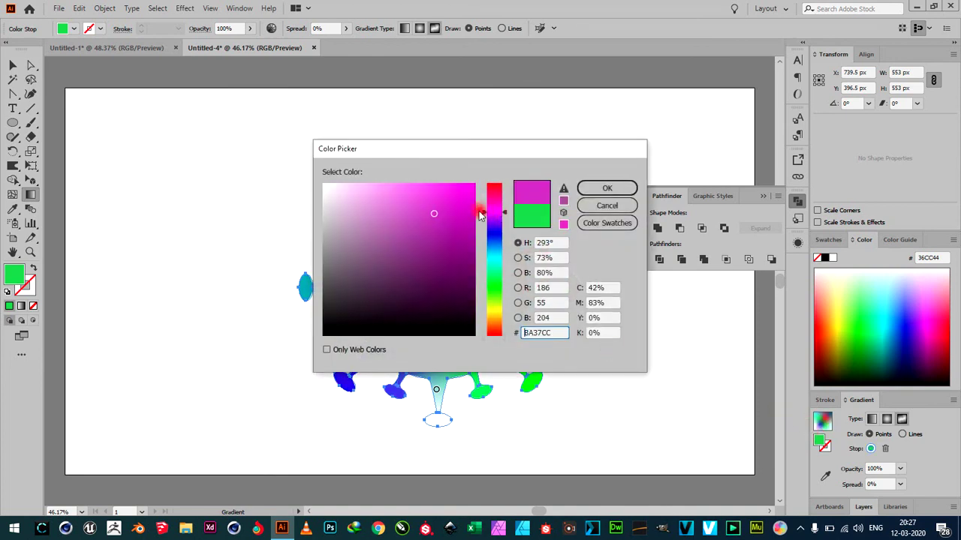
{"action": "left_click", "coordinate": [491, 203]}
{"action": "left_click_drag", "start_coordinate": [422, 201], "coordinate": [389, 201]}
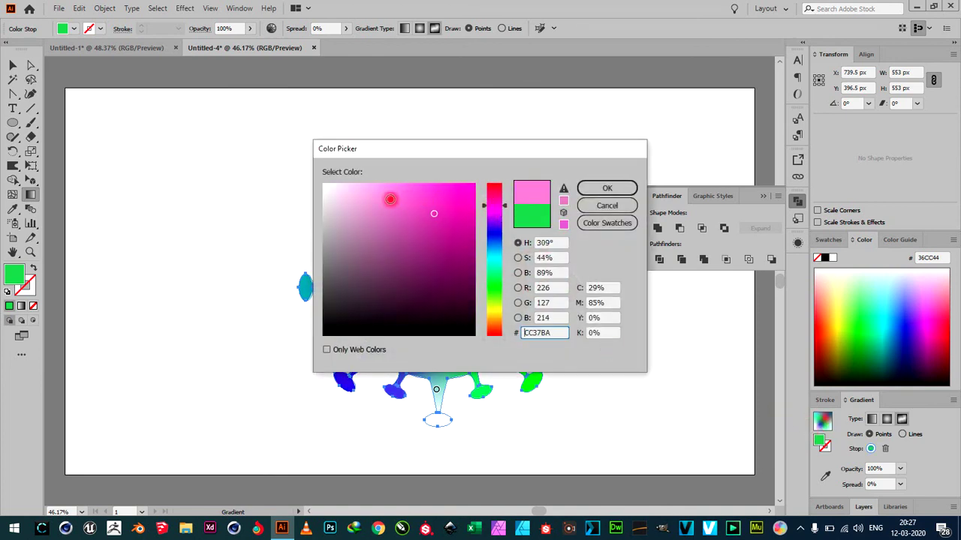
{"action": "left_click", "coordinate": [445, 194]}
{"action": "left_click", "coordinate": [584, 187]}
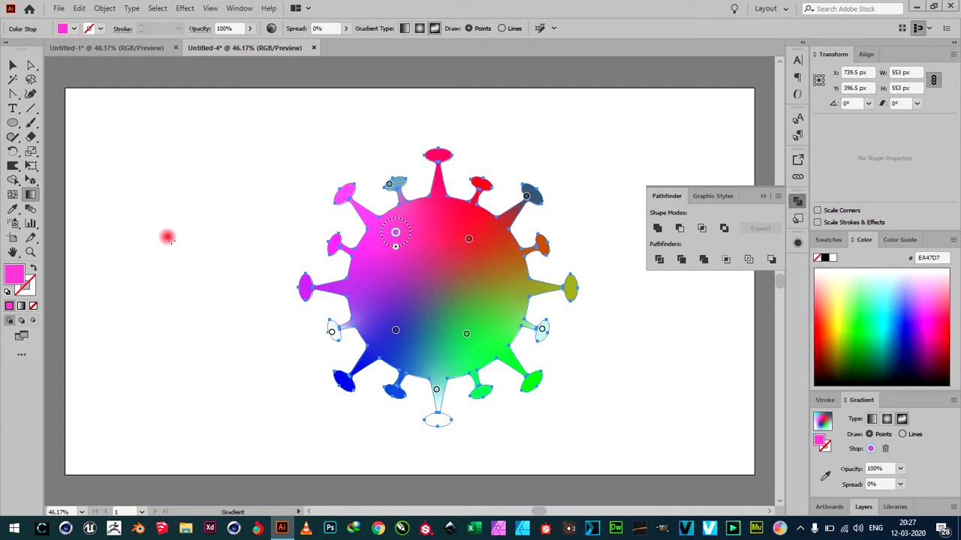
{"action": "left_click", "coordinate": [13, 65]}
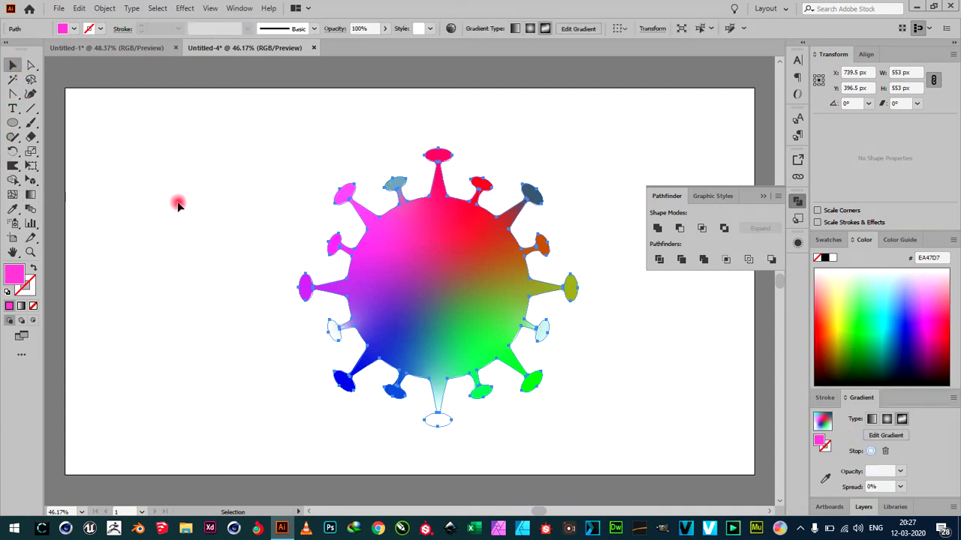
{"action": "left_click", "coordinate": [178, 205]}
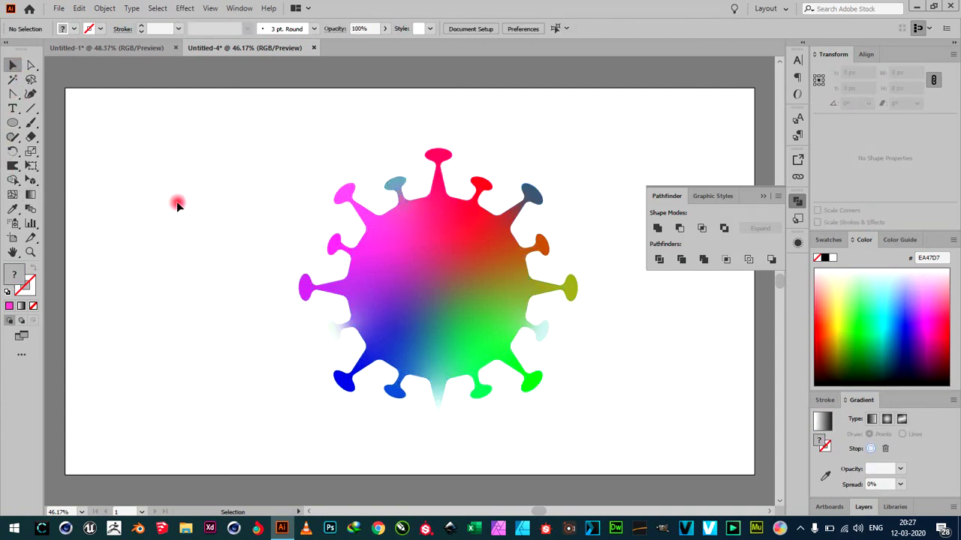